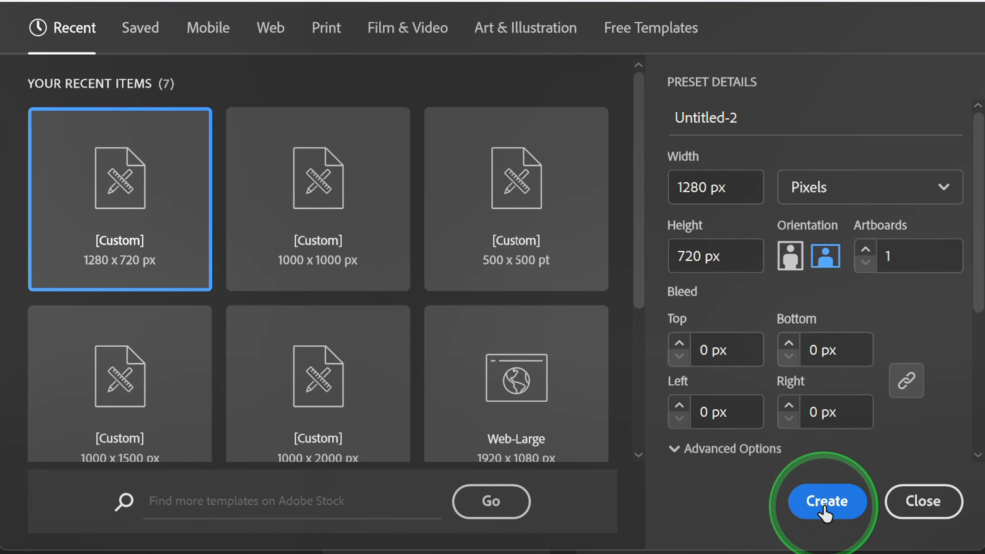
Create a new 1280 x 720 px document and draw a rectangle covering the entire artboard
left_click(822, 504)
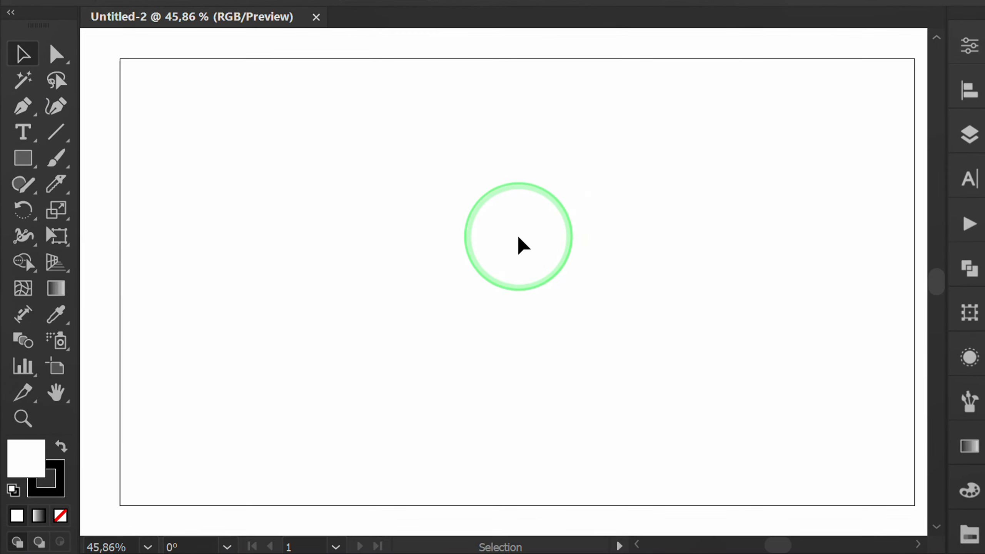
left_click_drag(23, 158, 130, 167)
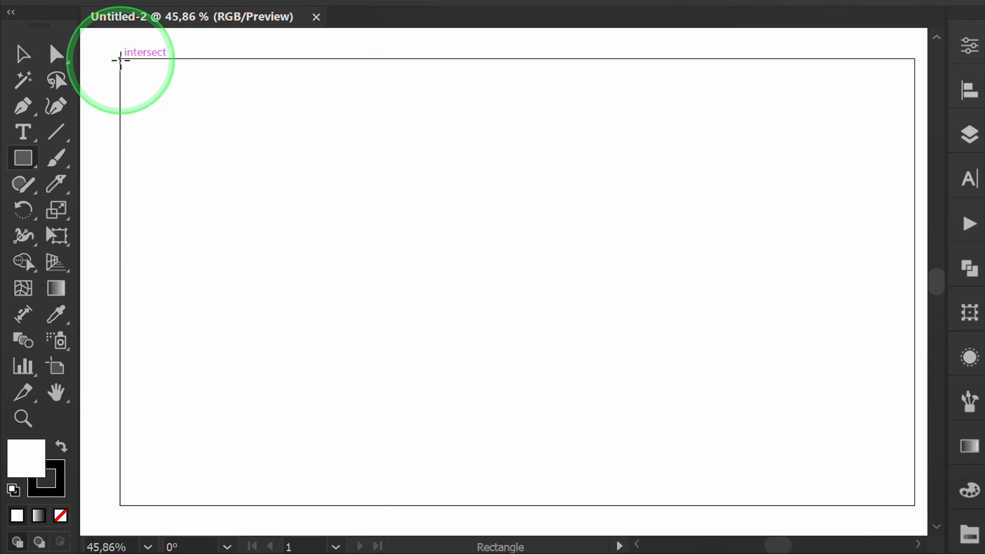
mouse_move(135, 76)
left_mouse_down()
mouse_move(909, 500)
mouse_move(899, 497)
left_mouse_up()
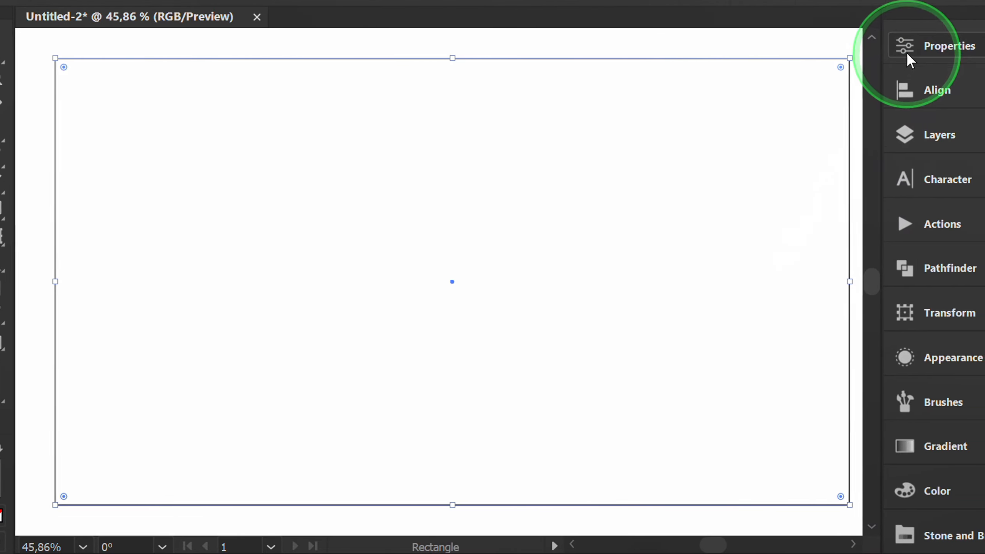
Remove the stroke from the background rectangle by setting it to None
left_click(900, 54)
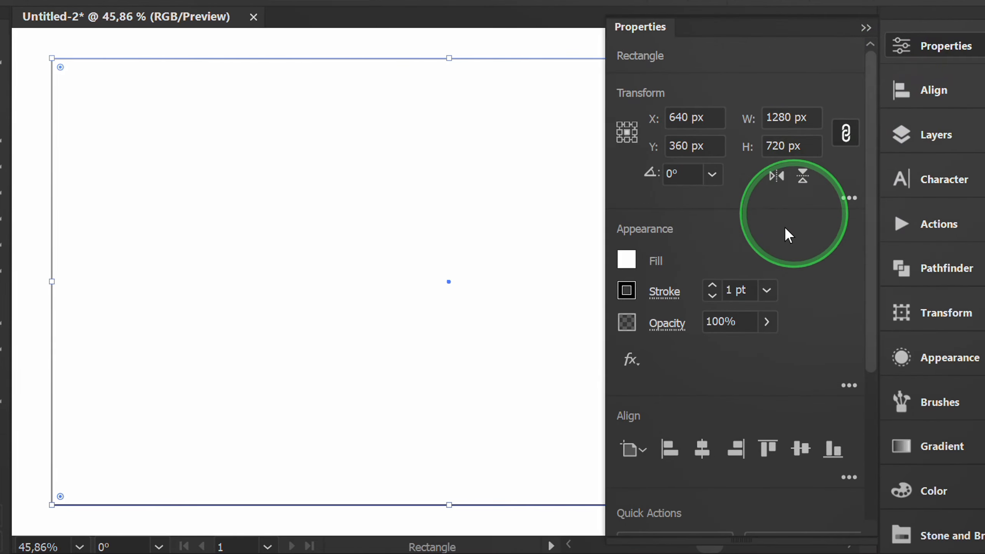
left_click(627, 291)
left_click(390, 90)
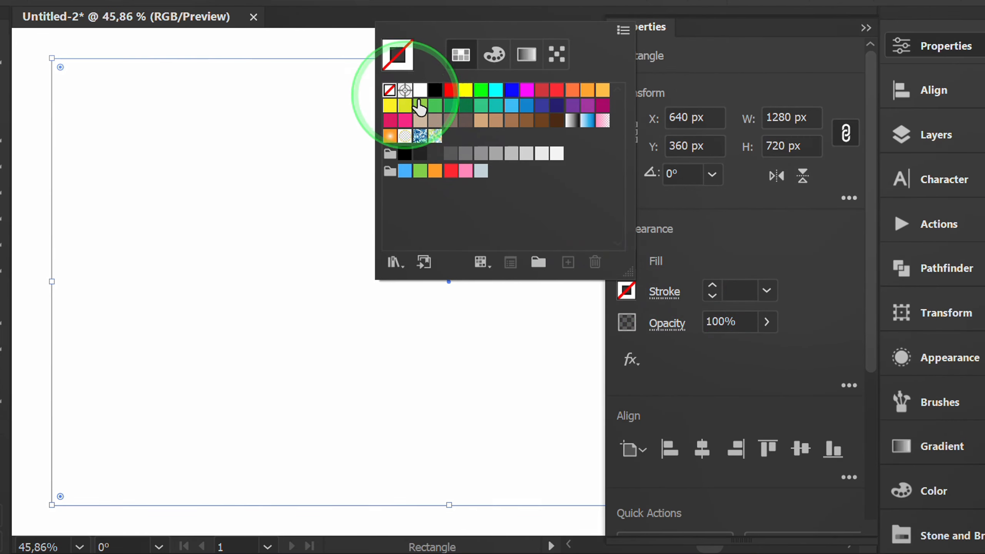
left_click(670, 225)
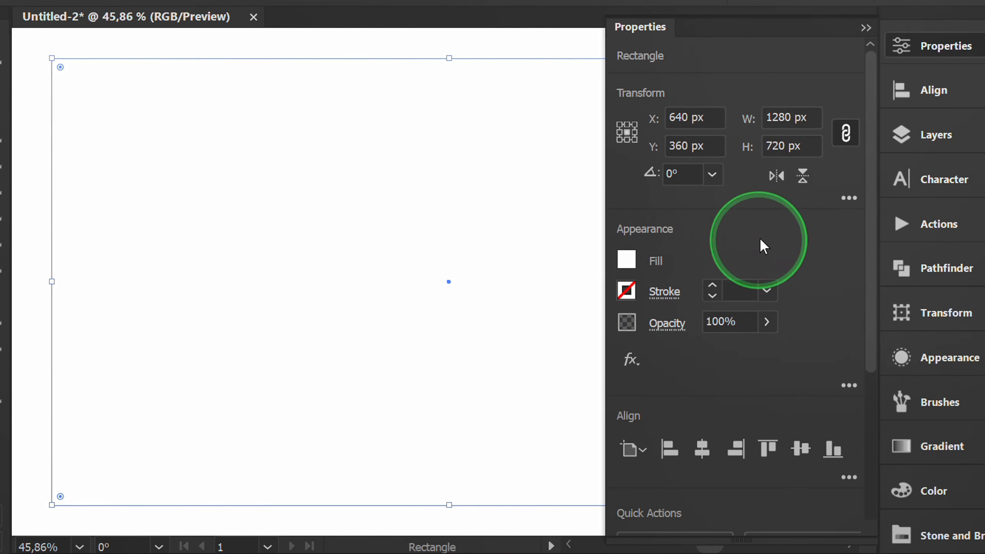
left_click(866, 28)
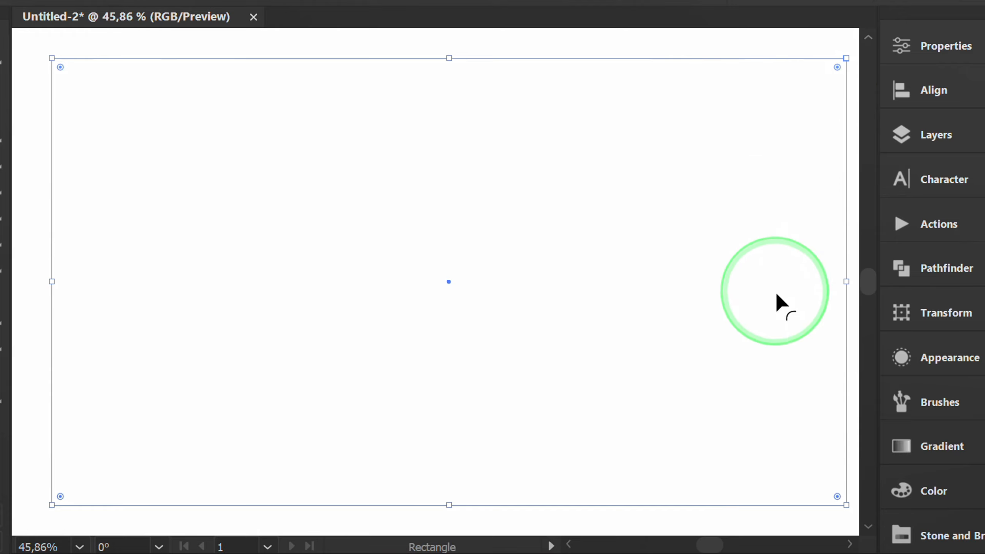
Fill the rectangle with a linear gradient and set its starting color stop to the gray swatch R=77 G=77 B=77
left_click(939, 448)
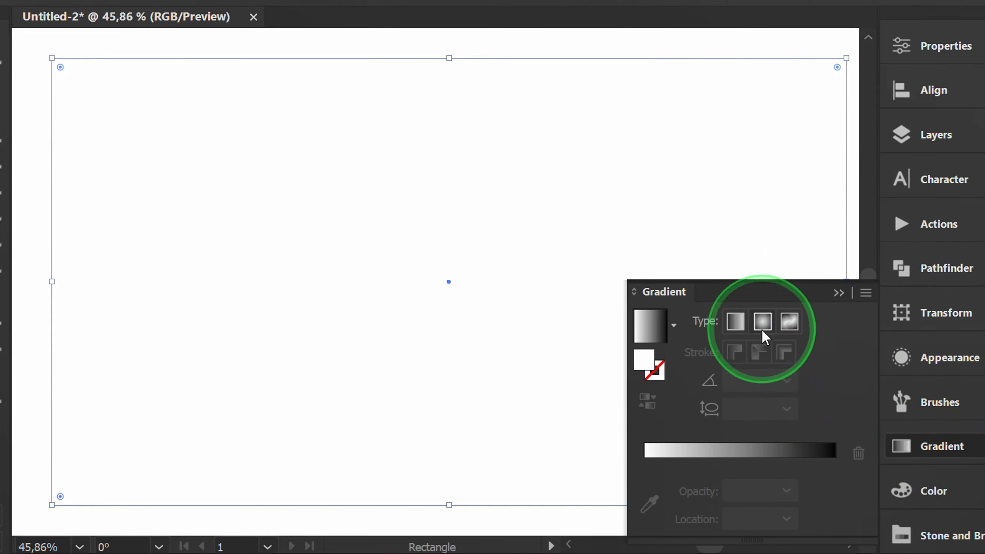
left_click(653, 325)
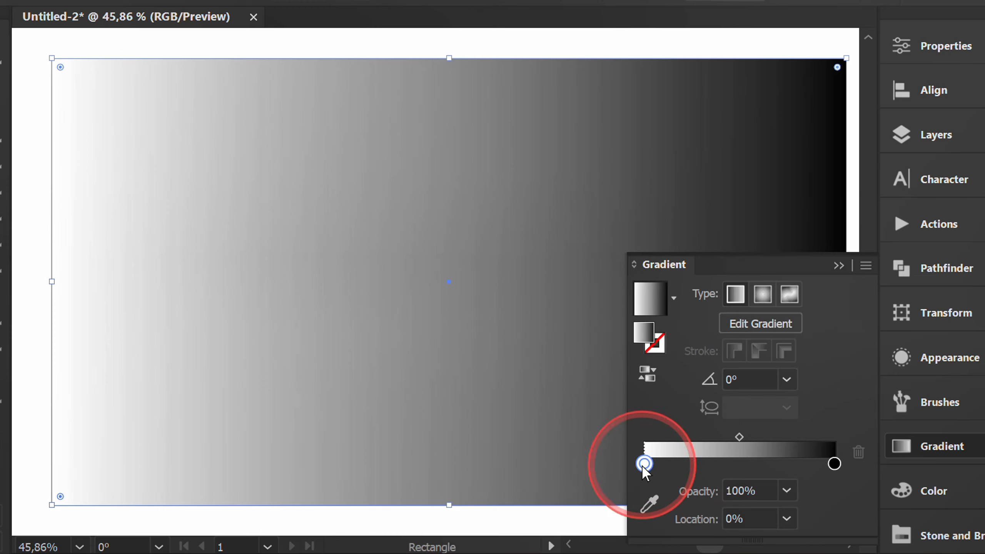
double_click(642, 465)
left_click(651, 278)
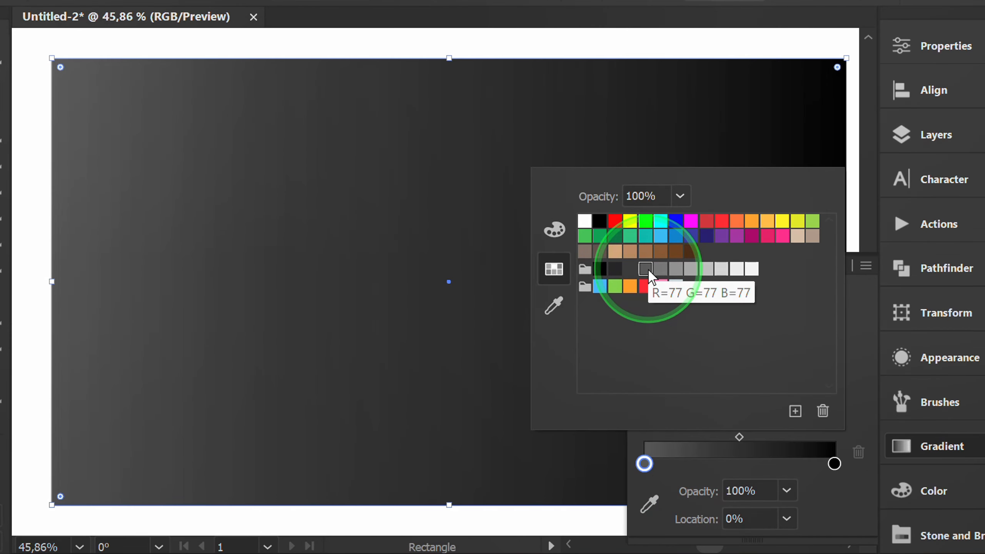
Set the gradient's ending color stop to the darkest gray swatch next to black
left_click(834, 490)
double_click(833, 463)
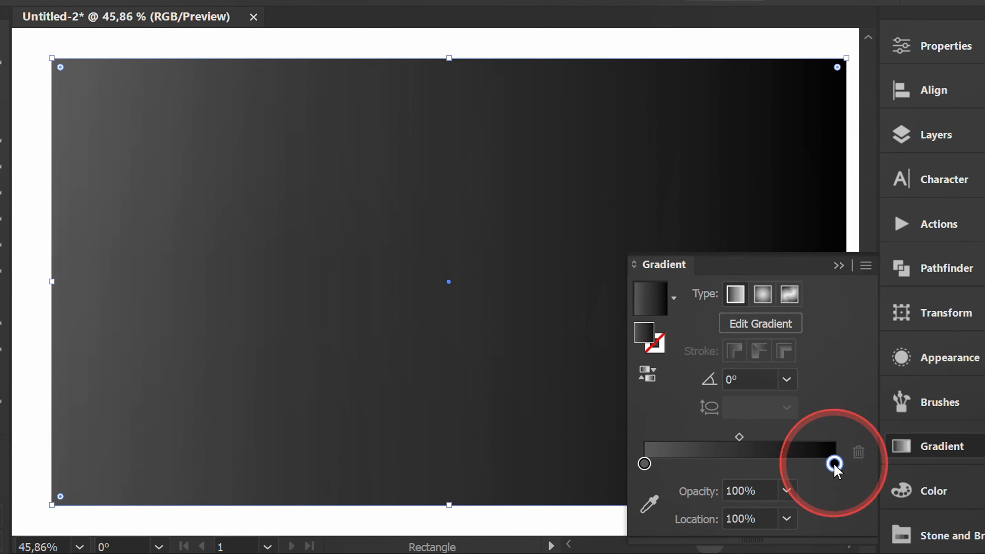
left_click(614, 268)
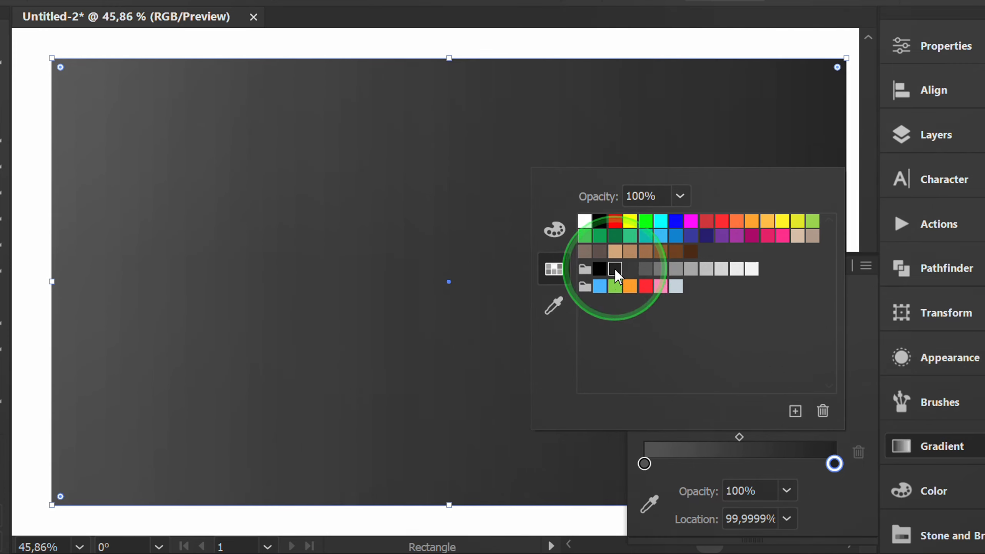
left_click(822, 492)
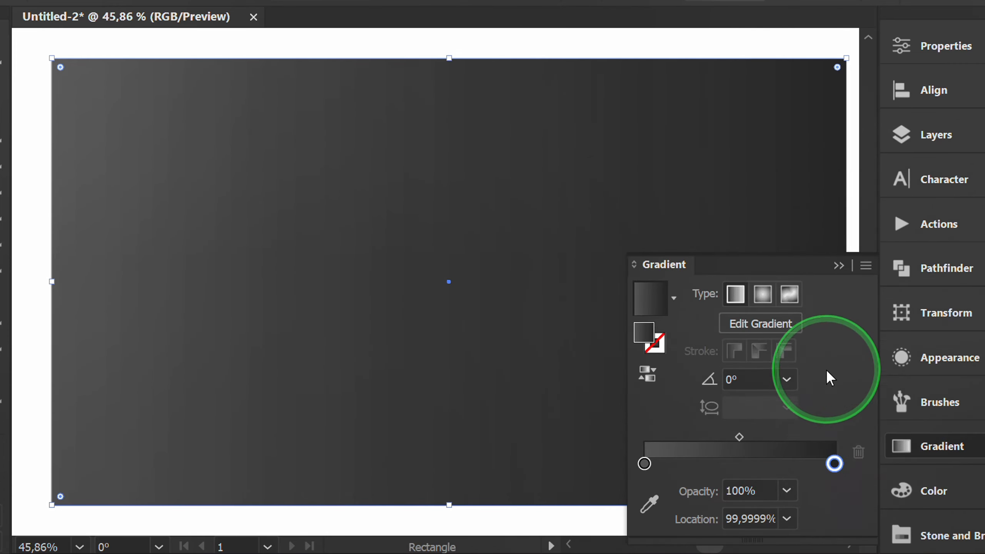
left_click(838, 267)
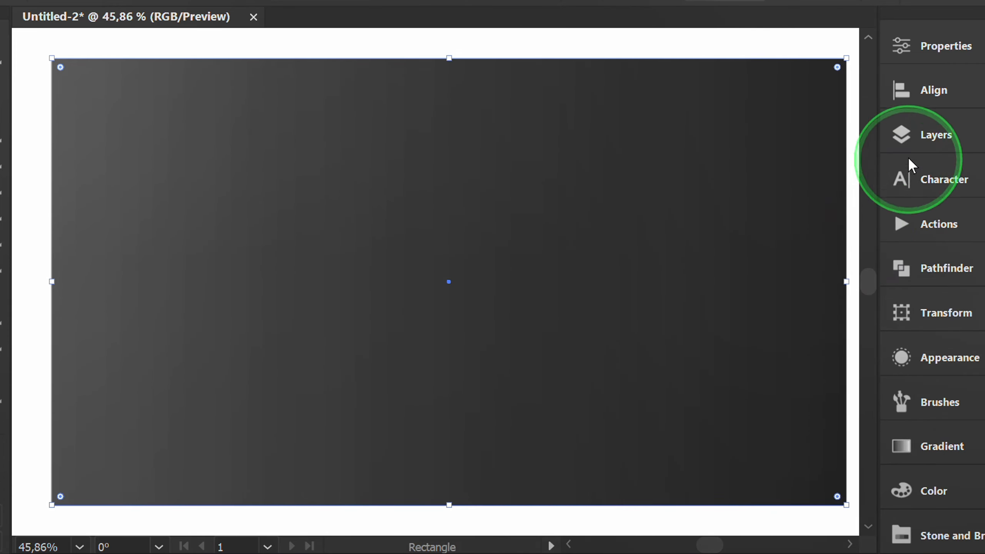
Lock the background layer and add a new layer above it
left_click(918, 136)
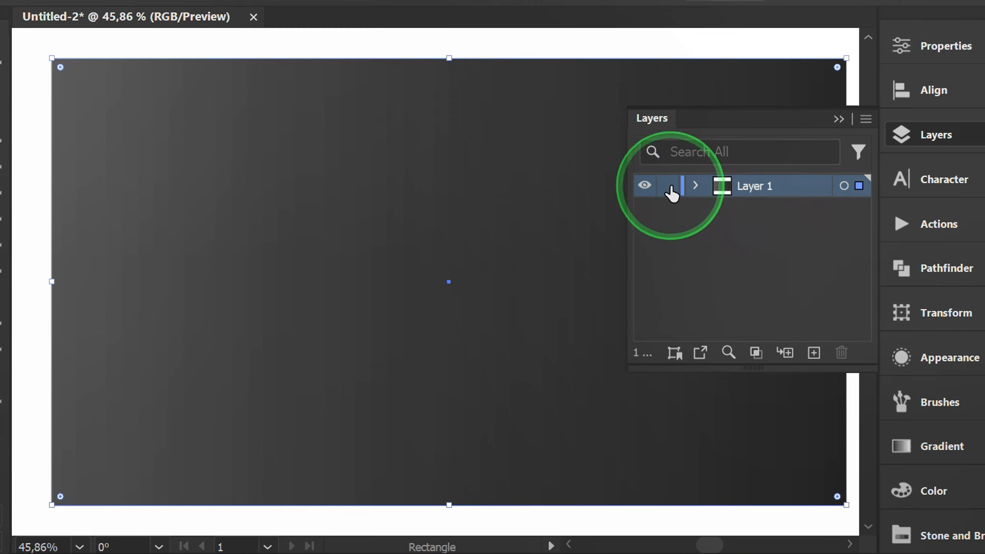
left_click(670, 187)
left_click(814, 353)
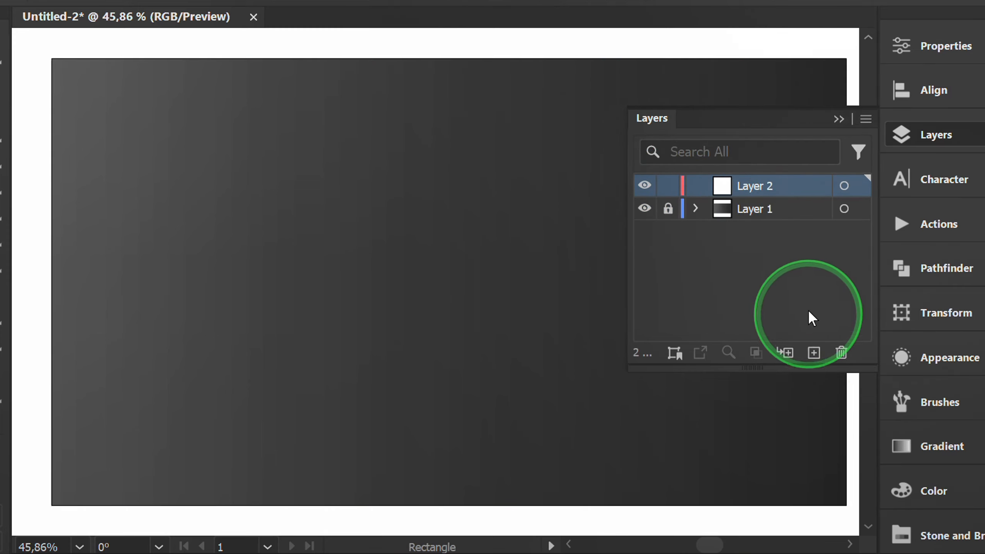
left_click(837, 119)
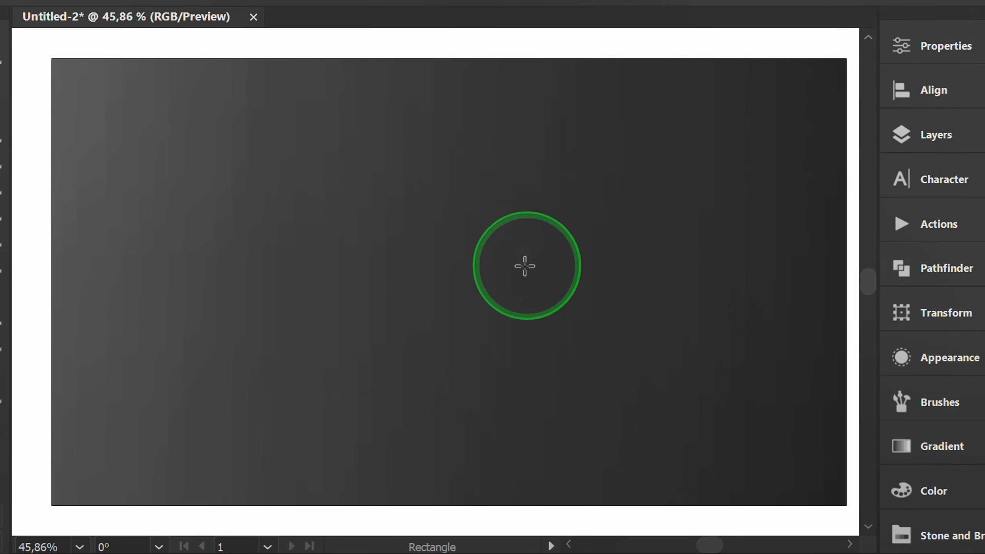
Add the point text "BROKEN" over the background with the Type tool
key("space")
left_click_drag(486, 266, 478, 268)
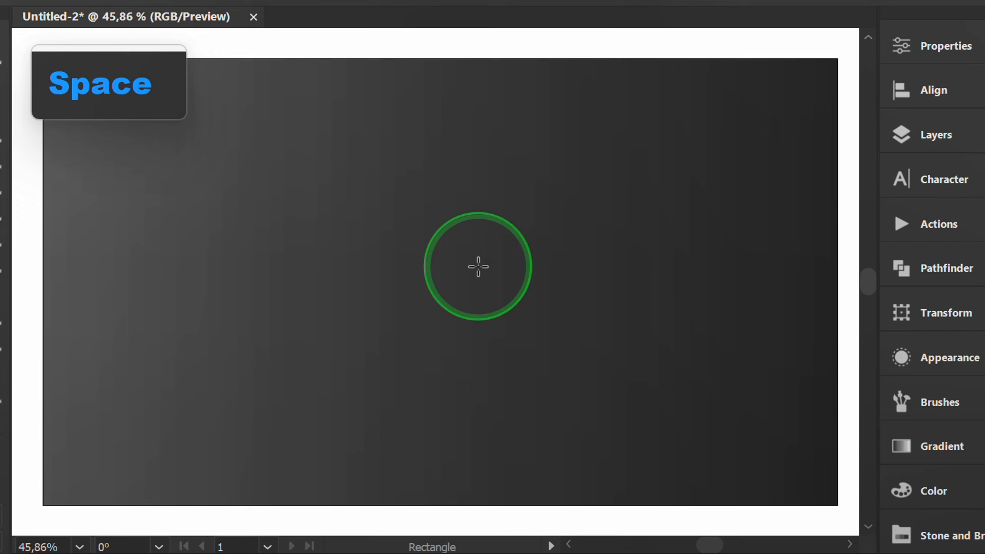
key("t")
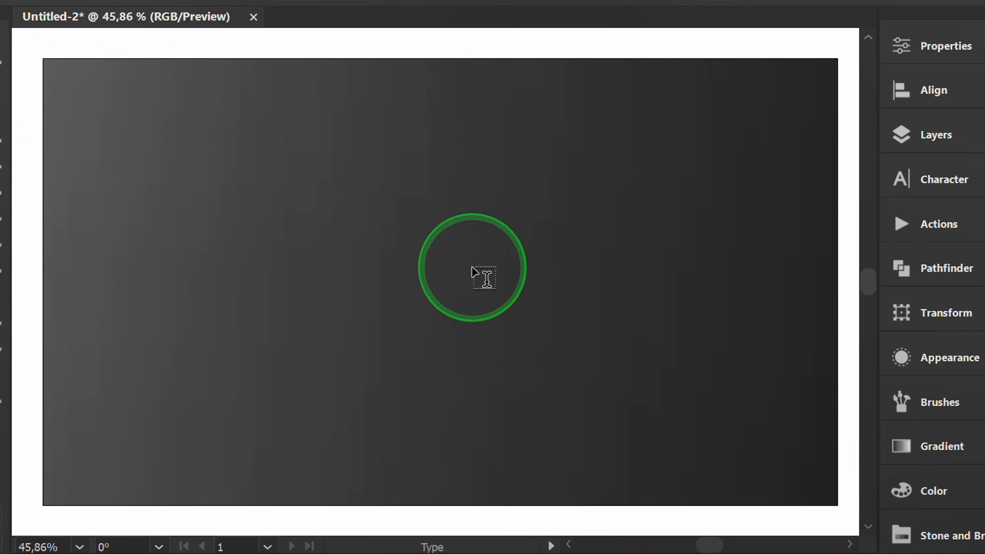
scroll(251, 283, "up", 5)
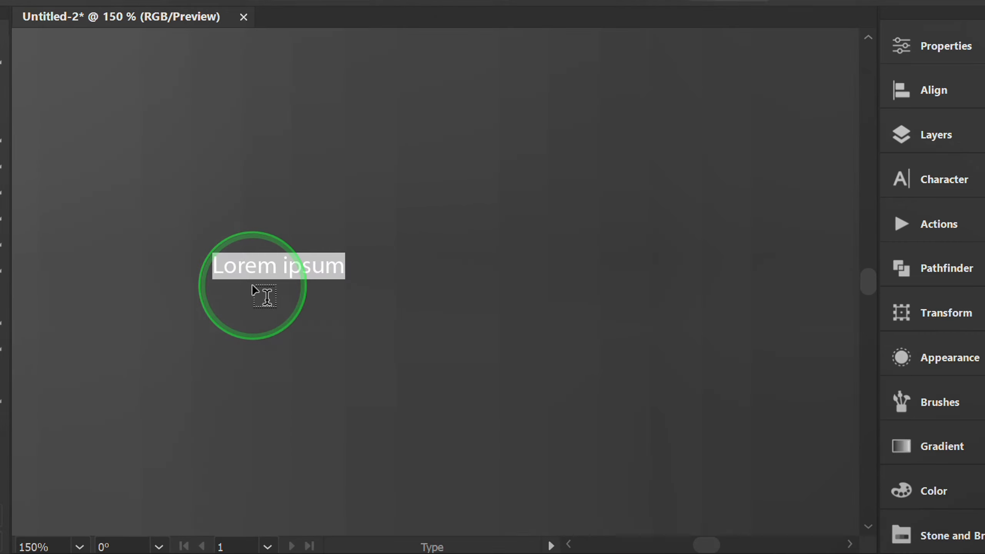
type("BROKEN")
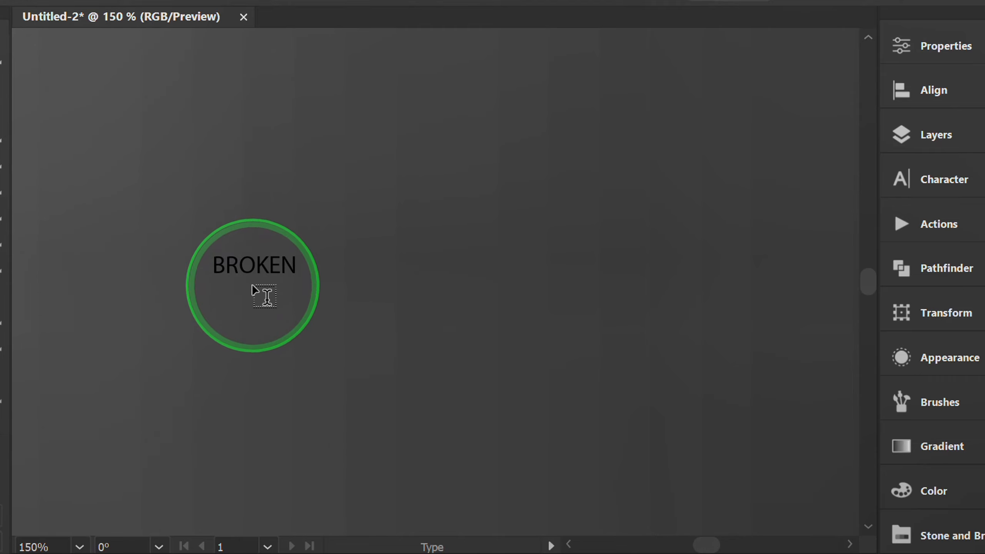
key("Escape")
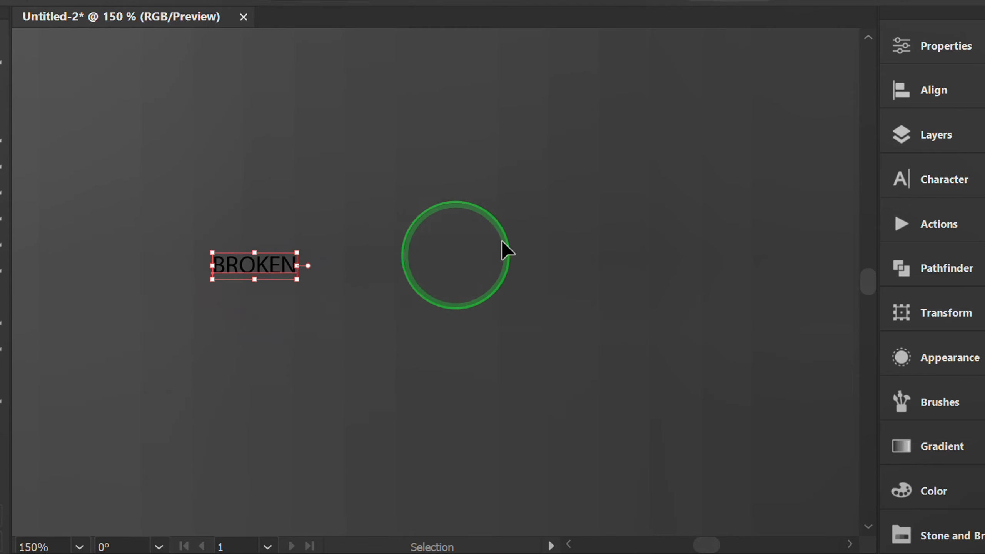
Set the font size of the "BROKEN" text to 250 pt
left_click(903, 45)
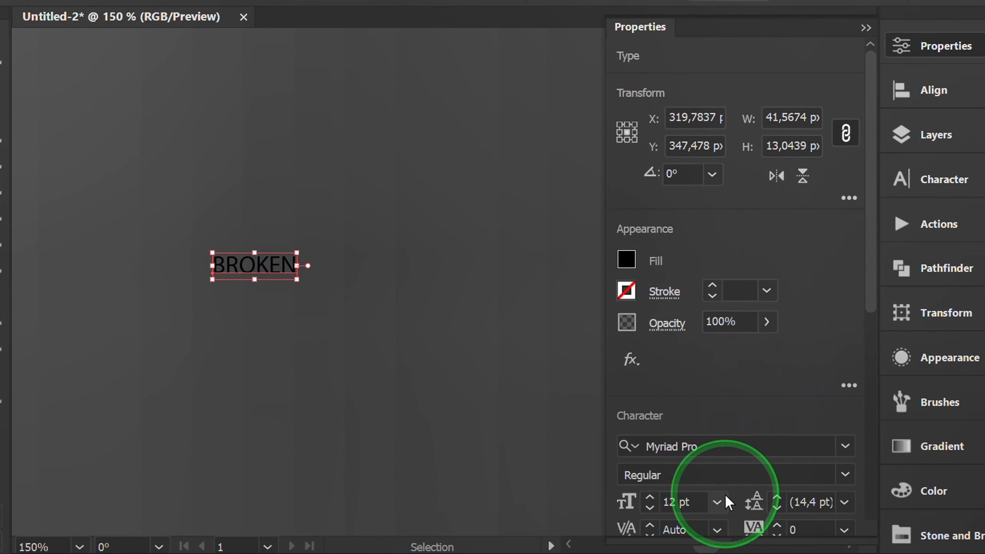
left_click(659, 502)
type("250")
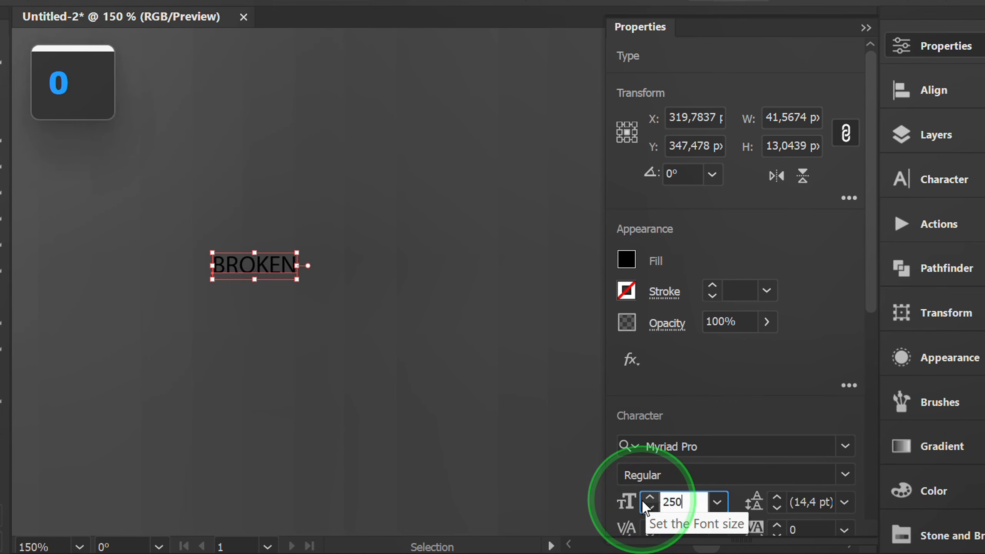
key("Return")
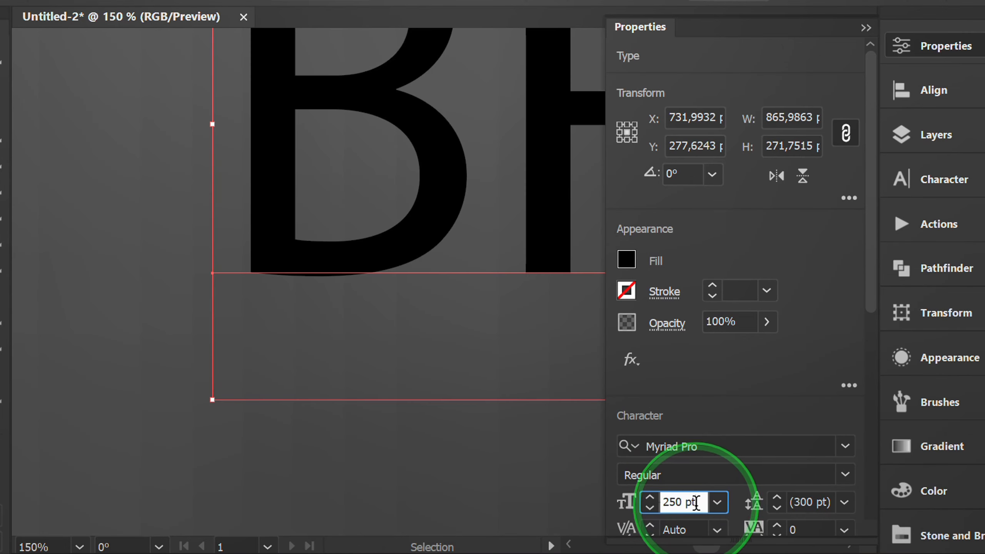
Change the font of the "BROKEN" text to Poppins Black
left_click(937, 189)
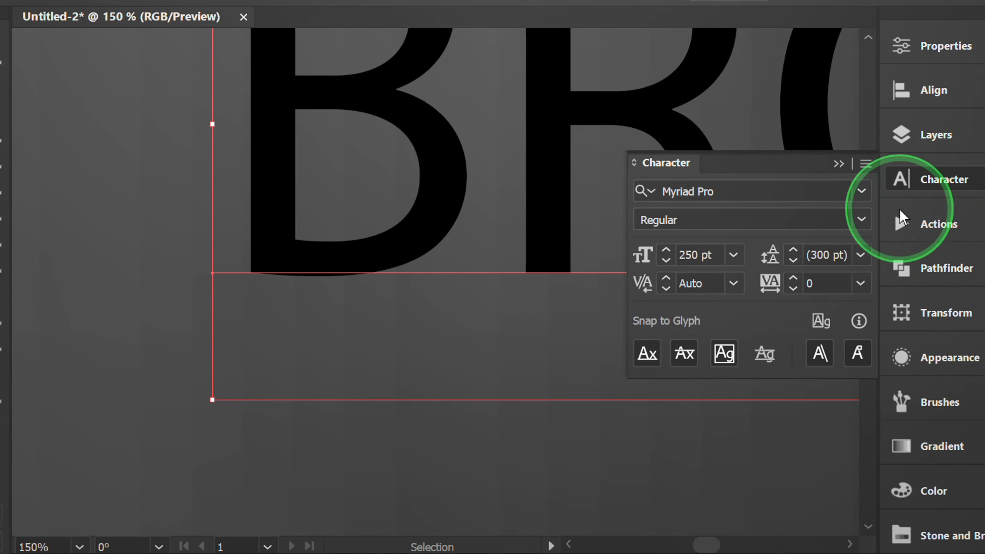
left_click(762, 188)
type("POP")
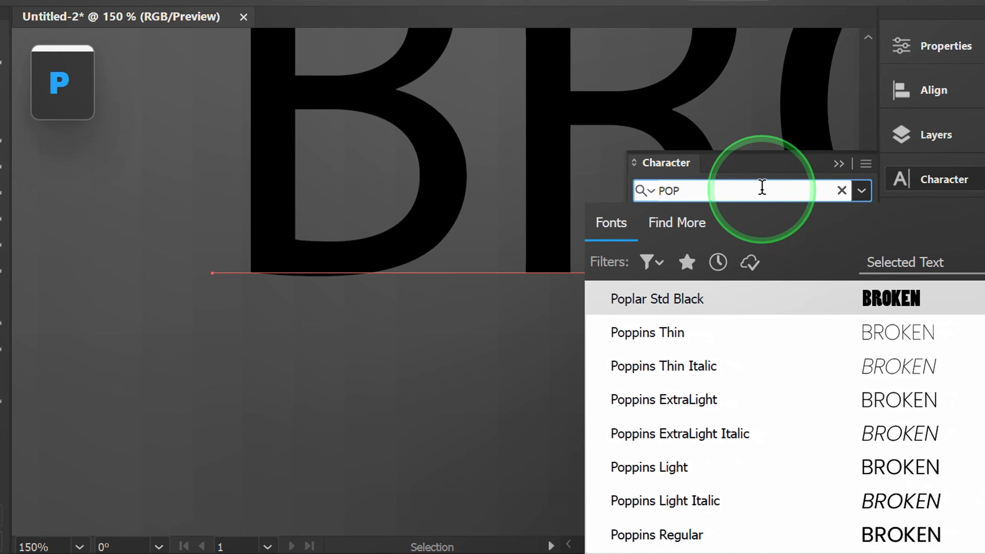
scroll(780, 412, "down", 5)
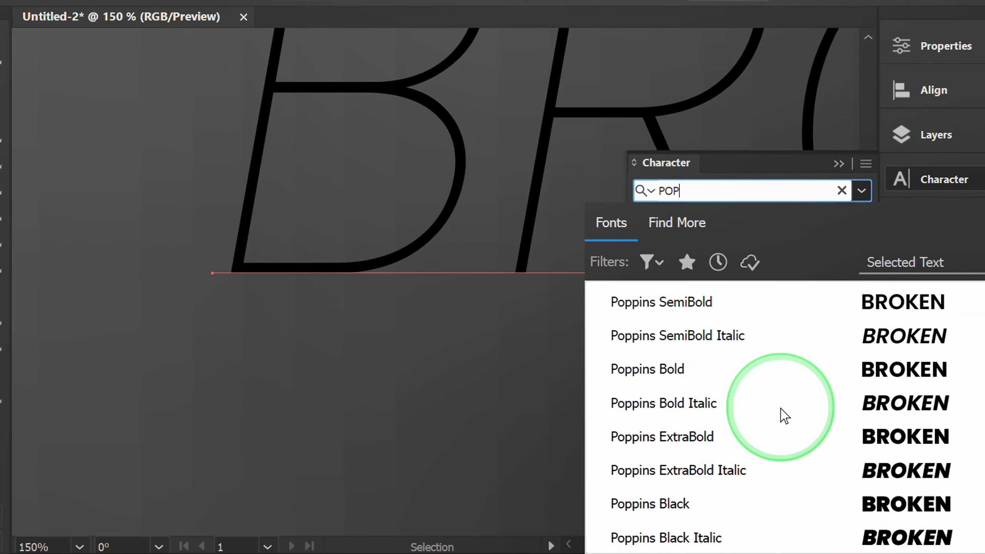
left_click(851, 502)
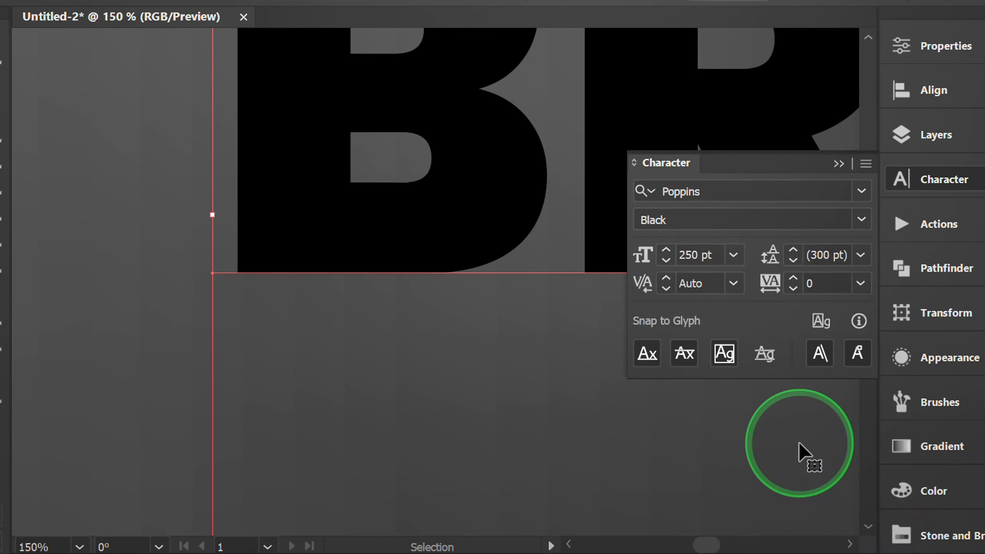
left_click(838, 164)
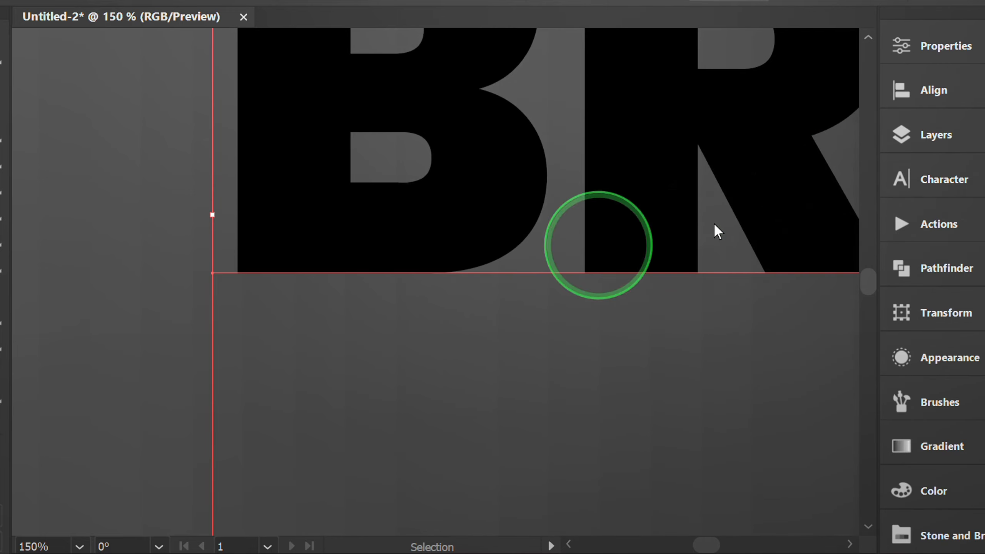
Center the "BROKEN" text horizontally and vertically on the artboard
key("ctrl+1")
key("ctrl+minus")
key("ctrl+minus")
key("ctrl+minus")
left_click(930, 90)
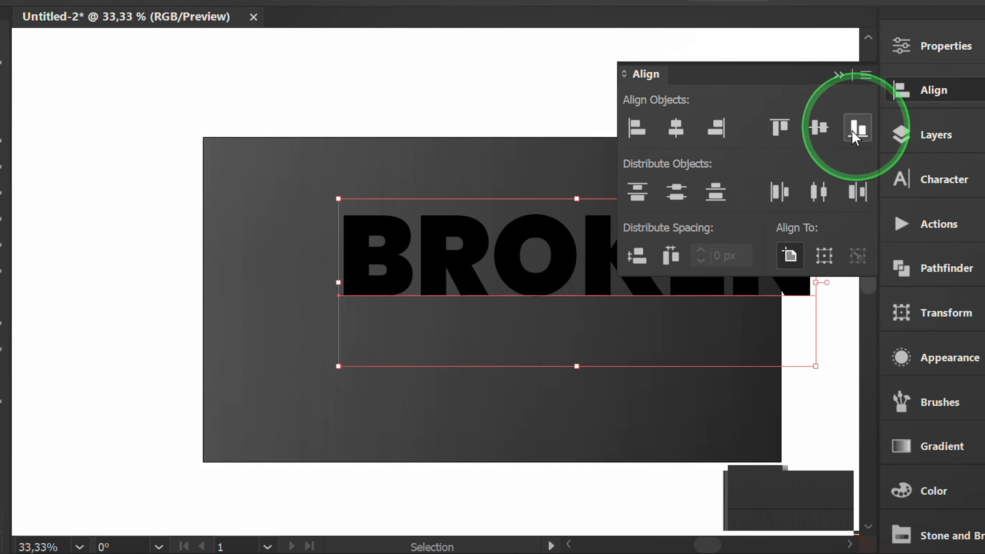
left_click(676, 128)
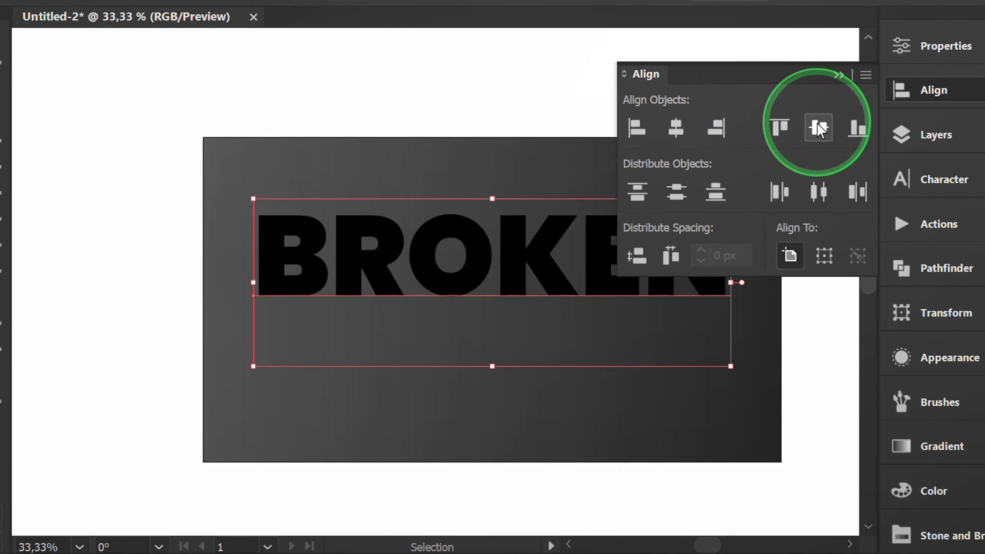
left_click(818, 128)
left_click(839, 73)
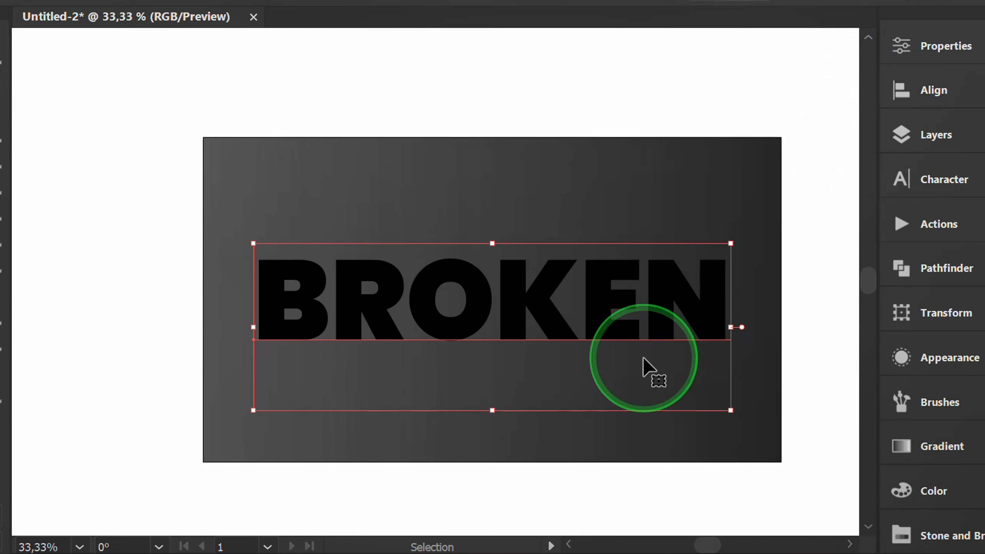
Convert the "BROKEN" text to outlines
scroll(649, 373, "up", 1)
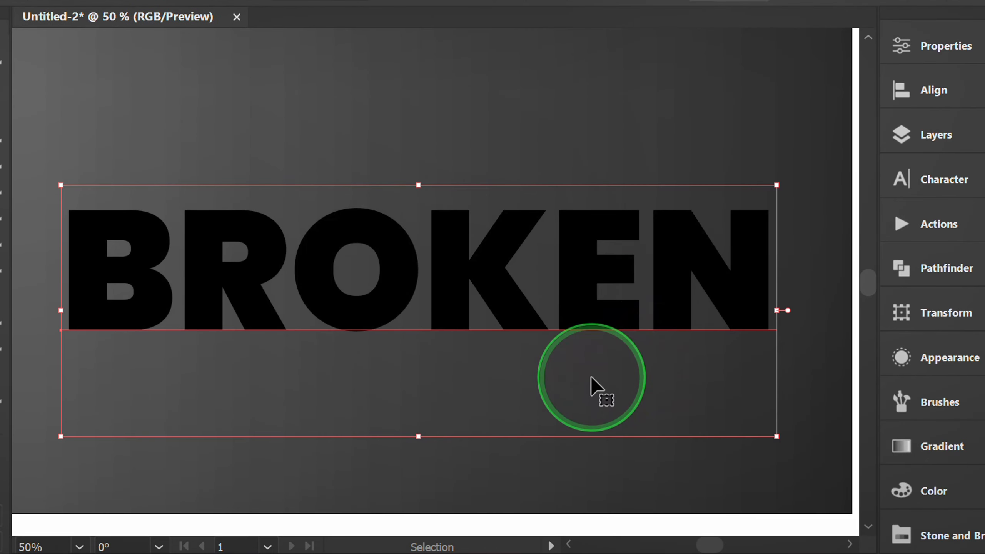
right_click(351, 239)
left_click(464, 276)
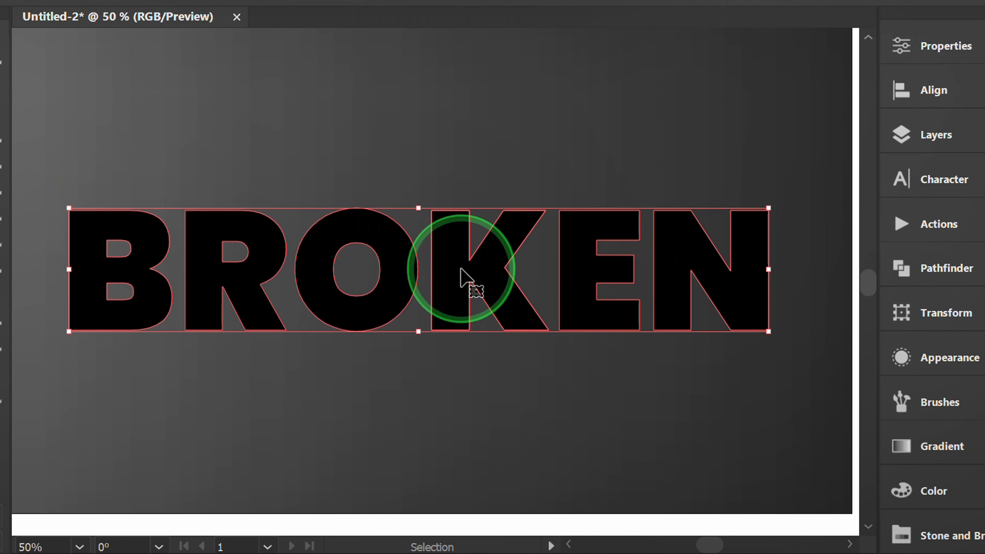
Fill the outlined "BROKEN" lettering with the light gray swatch
left_click(897, 51)
left_click(626, 260)
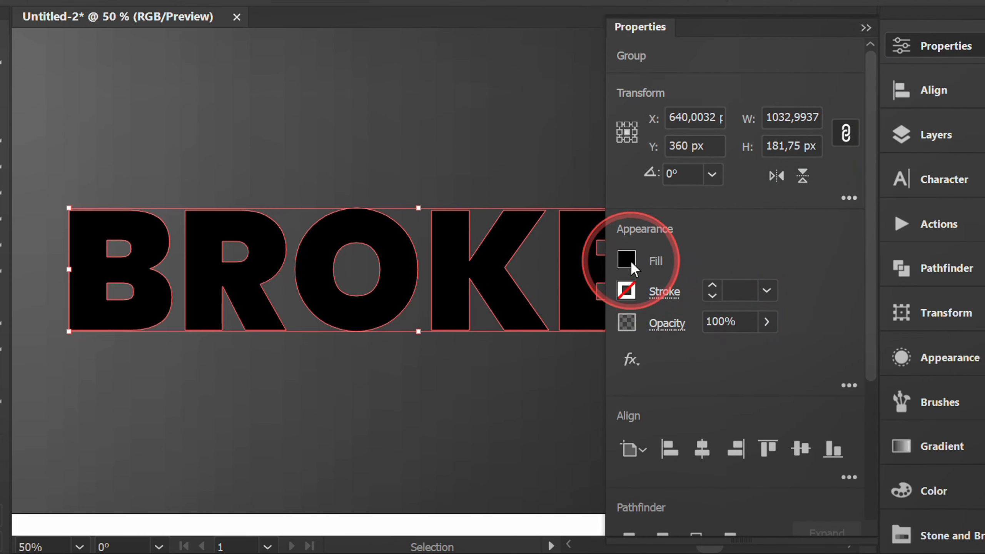
left_click(511, 400)
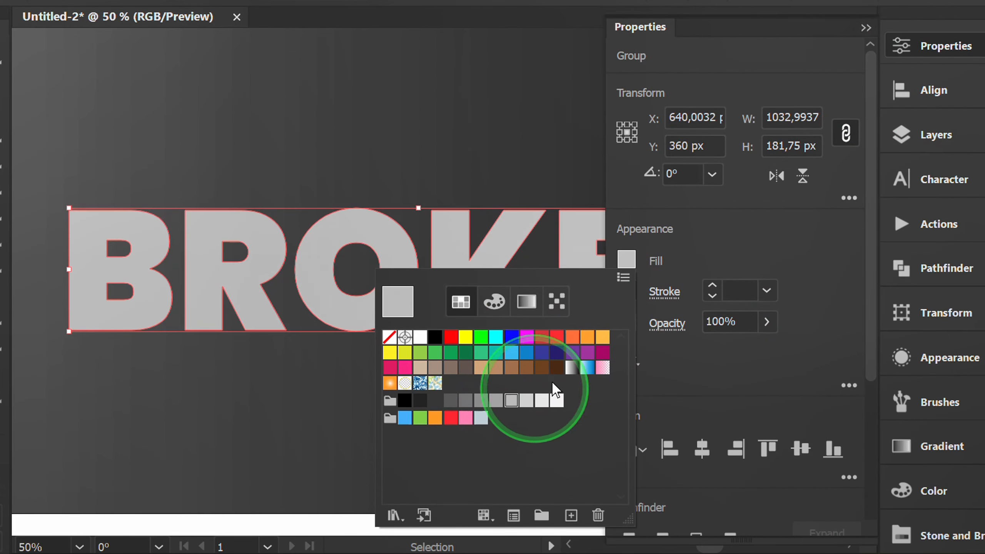
left_click(750, 261)
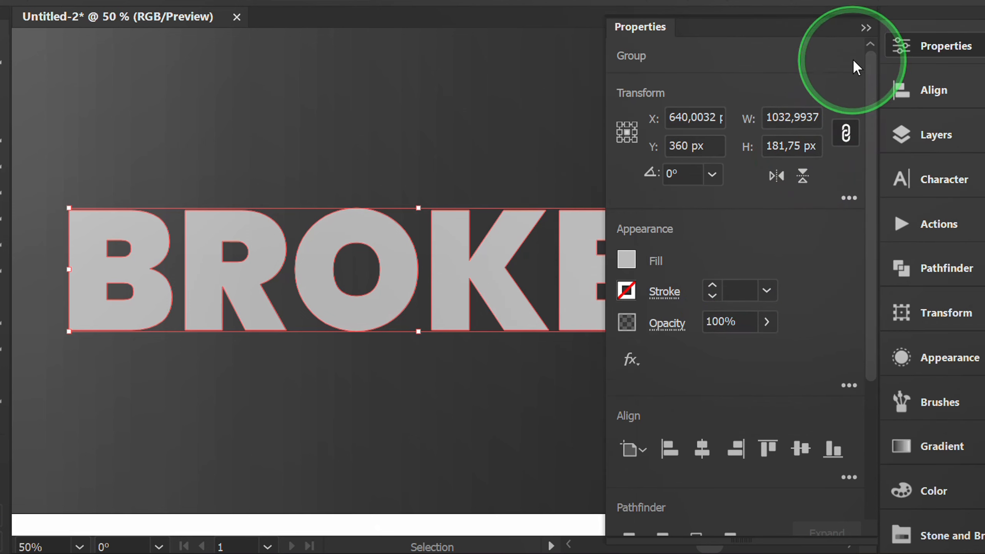
left_click(866, 28)
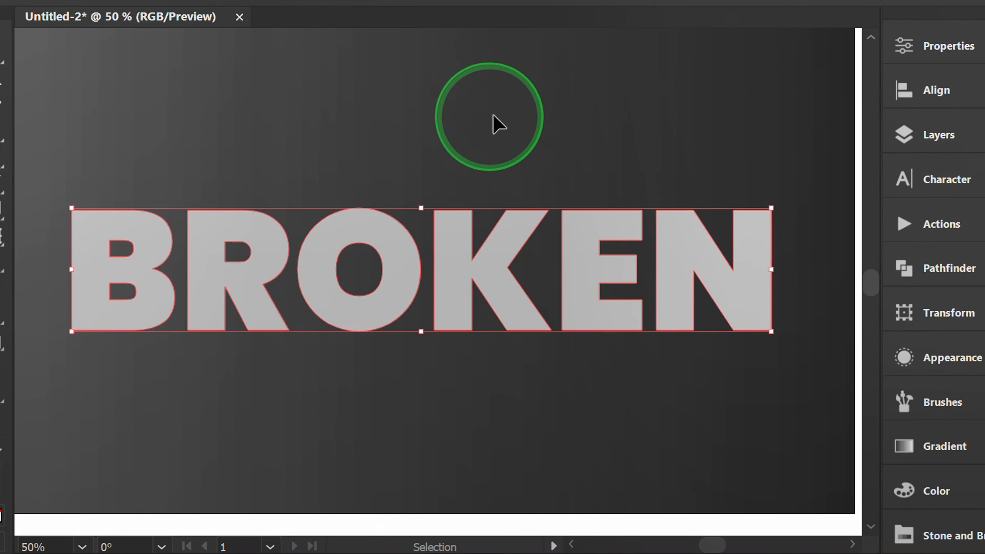
Slice the letter B into fragments with several straight diagonal Knife cuts running across its whole shape
left_click(44, 189)
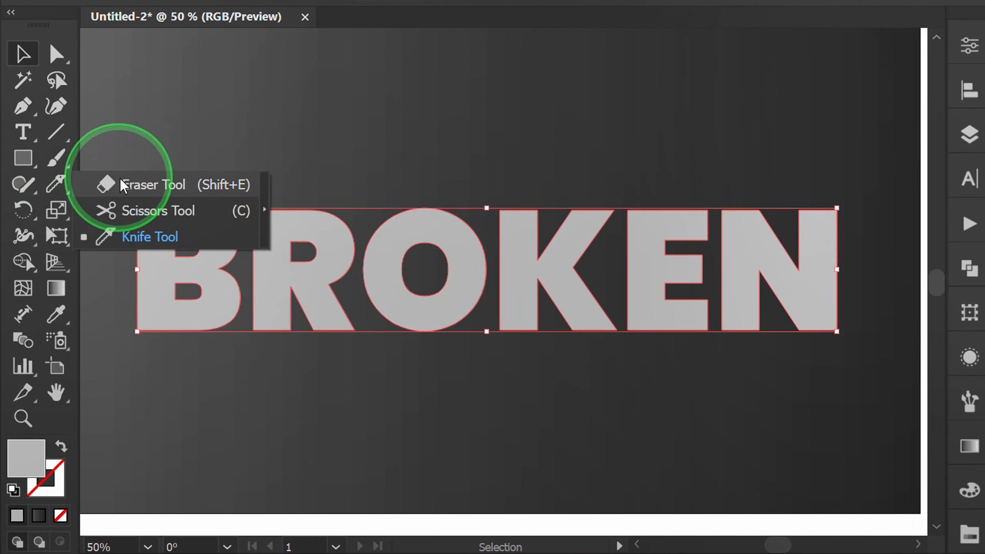
left_click(144, 237)
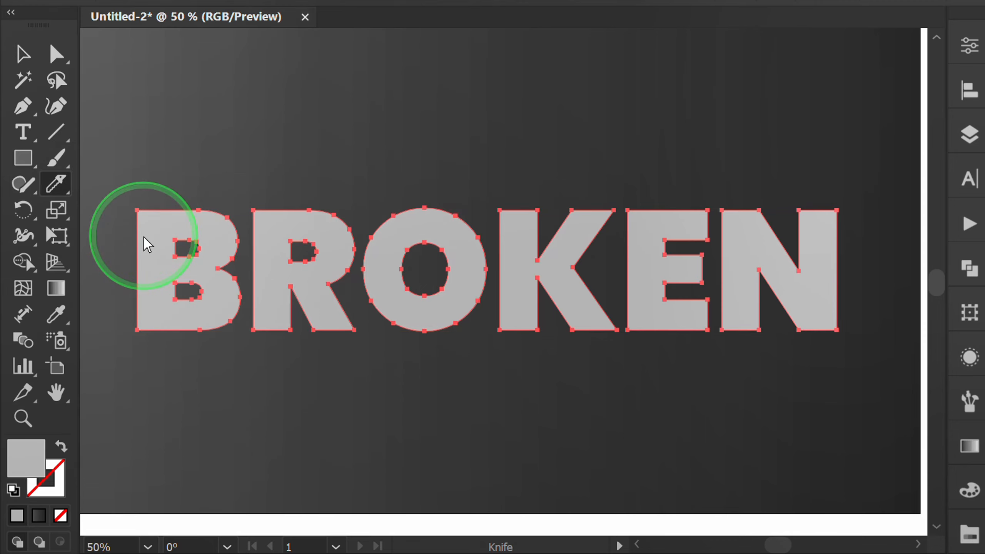
scroll(118, 259, "up", 3)
key("space")
left_click_drag(138, 257, 453, 82)
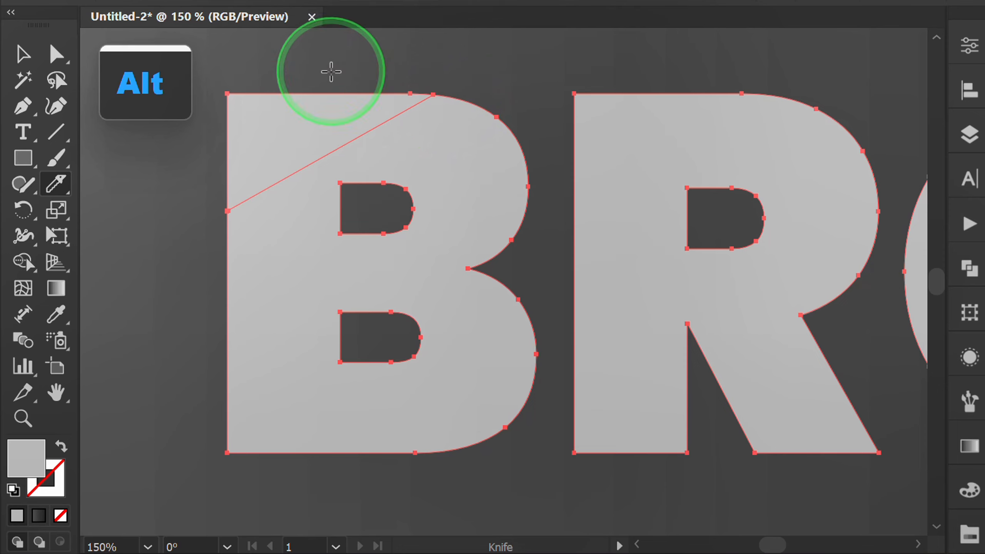
left_click_drag(561, 391, 562, 446)
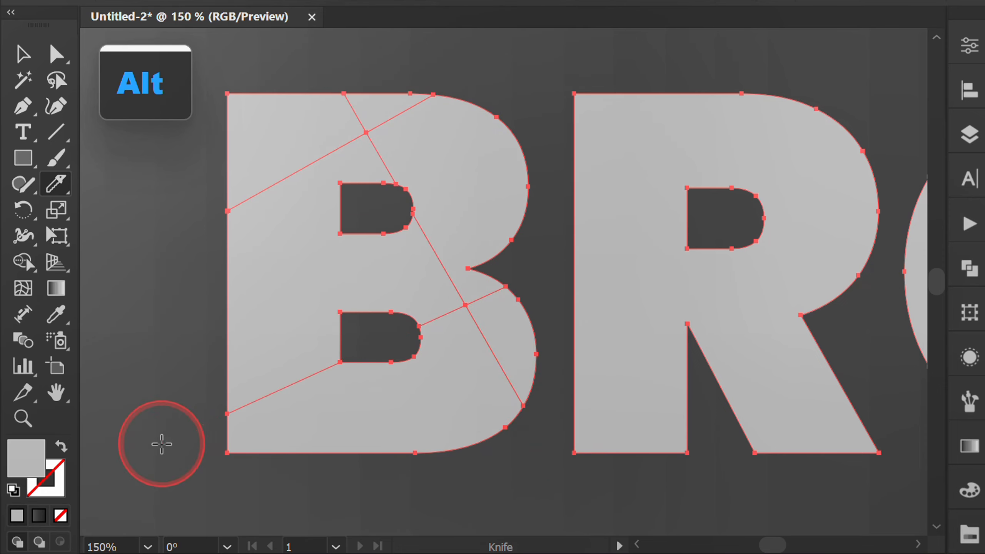
left_click_drag(173, 284, 510, 222)
left_click_drag(510, 222, 546, 197)
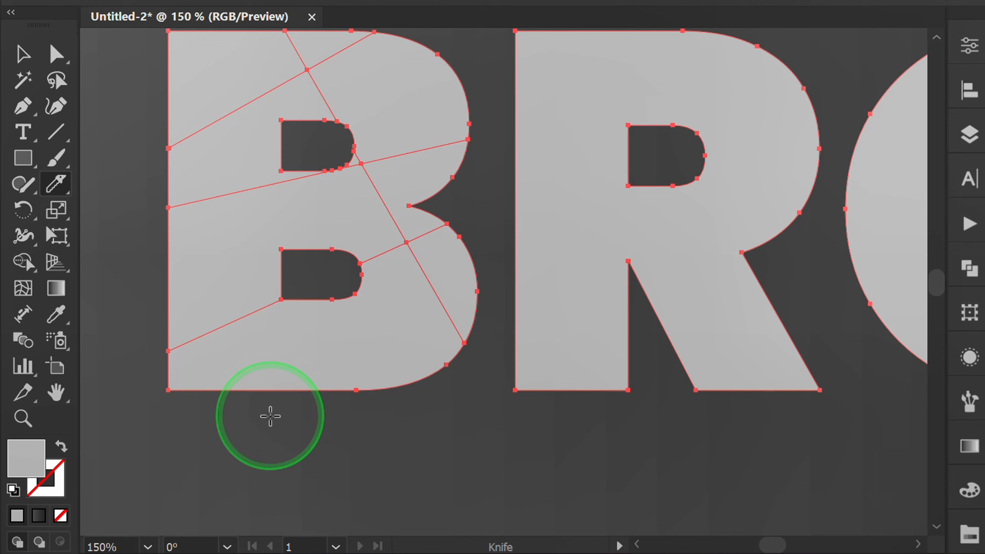
left_click_drag(270, 416, 357, 346)
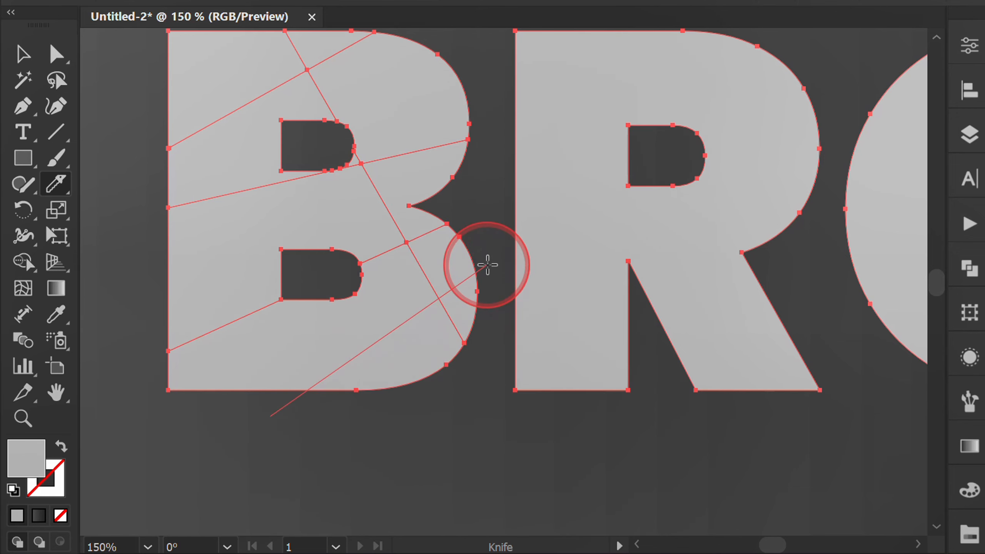
left_click_drag(487, 265, 487, 265)
Slice the letters R, O and K into fragments with straight Knife cuts at varied angles
scroll(183, 471, "down", 1)
scroll(641, 331, "up", 1)
left_click_drag(268, 214, 479, 75)
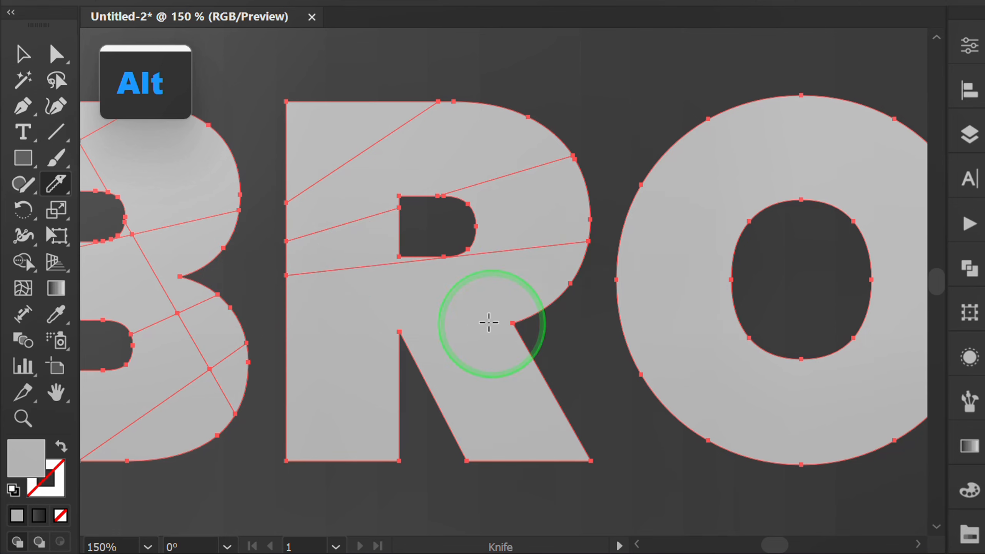
left_click_drag(303, 252, 336, 238)
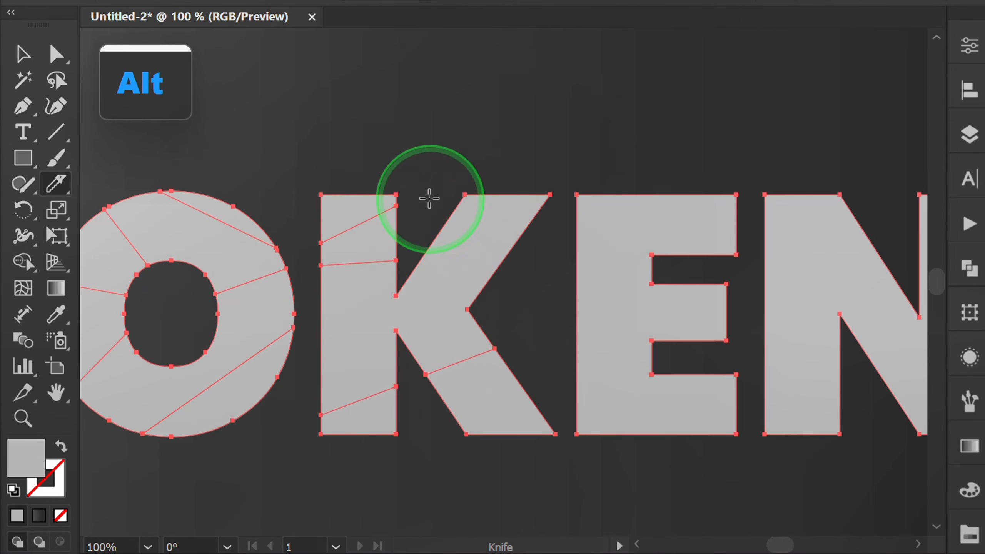
Slice the letters E and N with straight Knife cuts, including a long diagonal through the N's last stem
left_click_drag(419, 425, 517, 251)
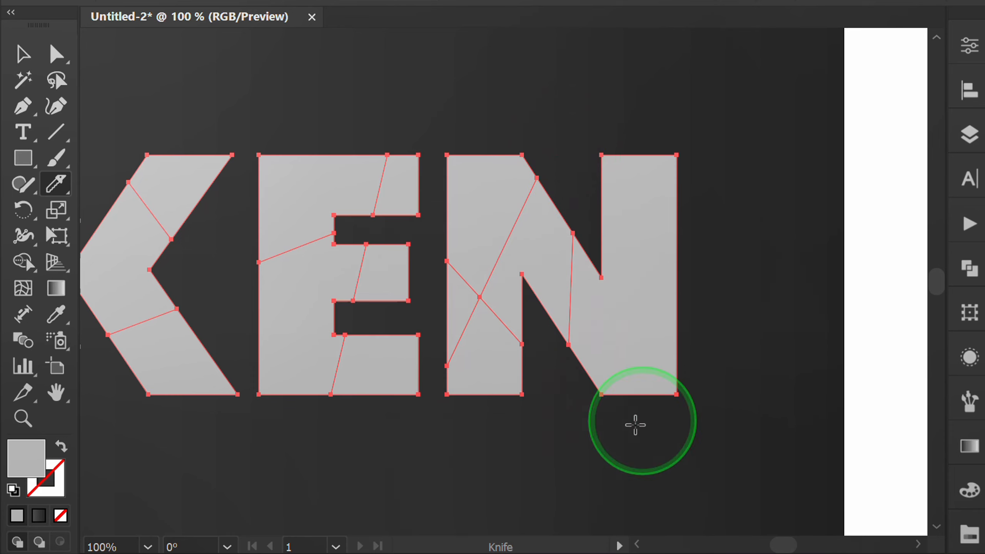
left_click_drag(708, 117, 622, 350)
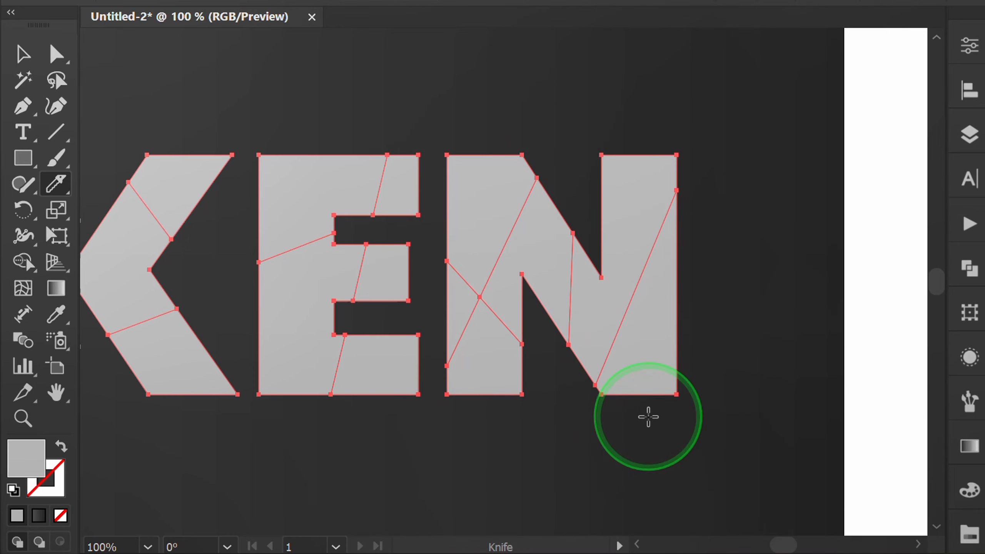
scroll(716, 401, "down", 3)
scroll(438, 462, "up", 1)
key("space")
left_click_drag(442, 461, 462, 429)
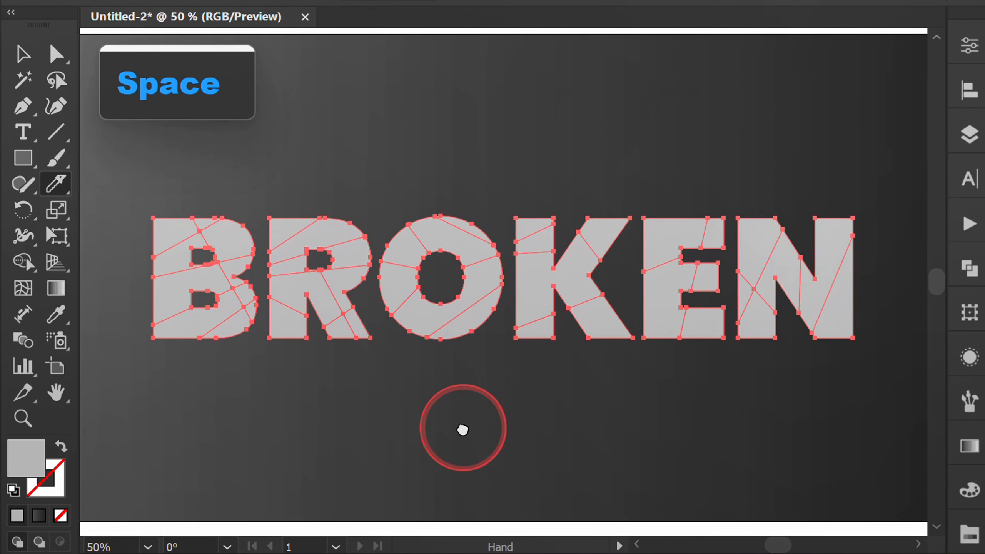
Ungroup the sliced "BROKEN" lettering and deselect it so each fragment can be moved separately
key("v")
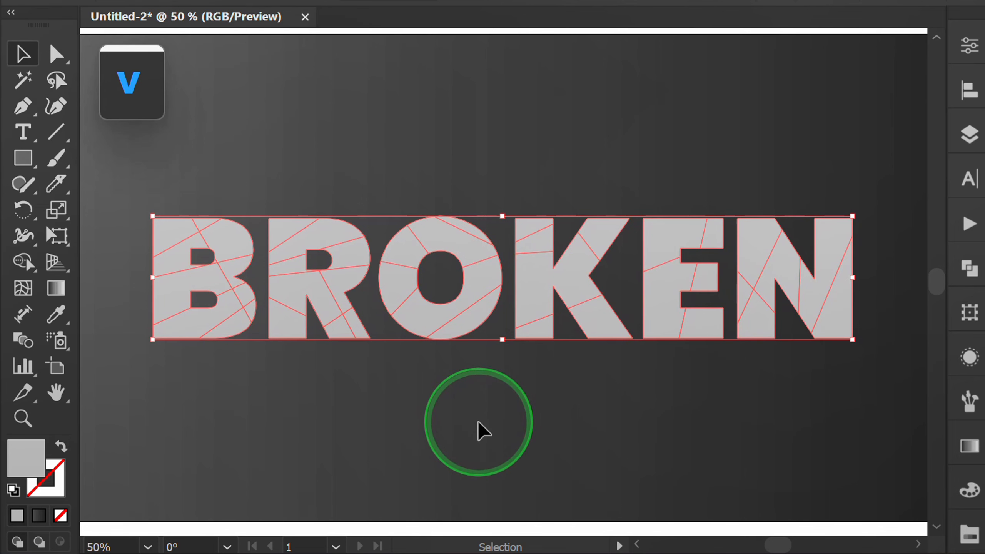
right_click(344, 161)
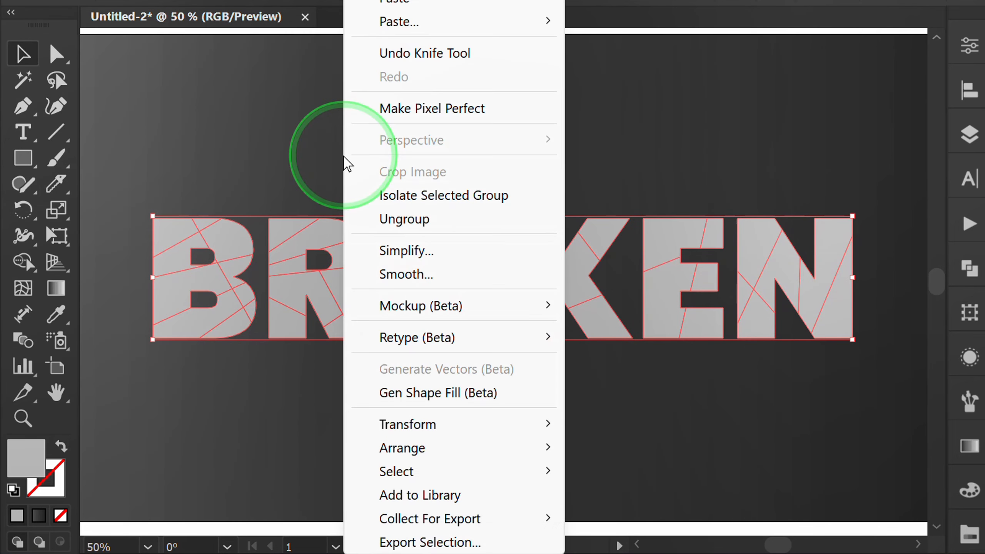
left_click(452, 223)
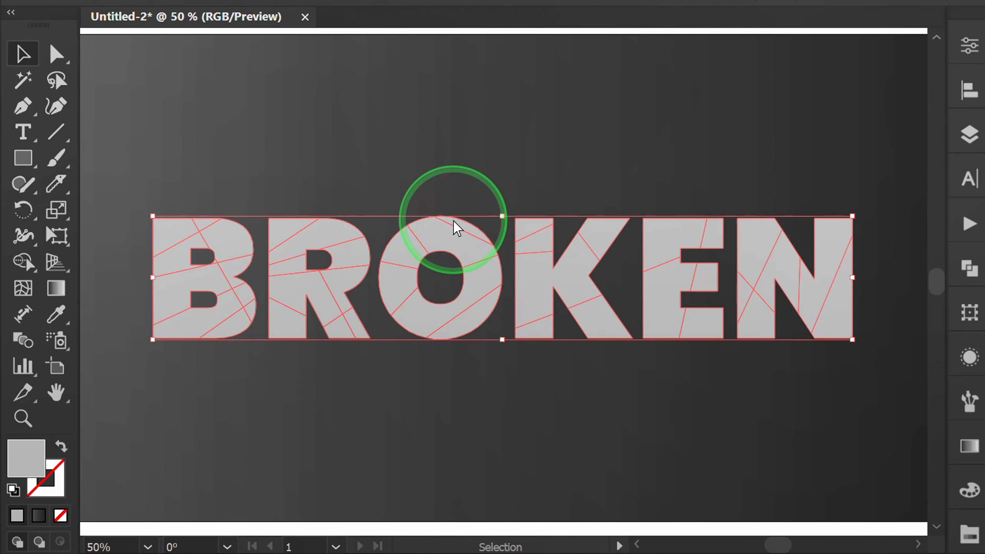
left_click(257, 399)
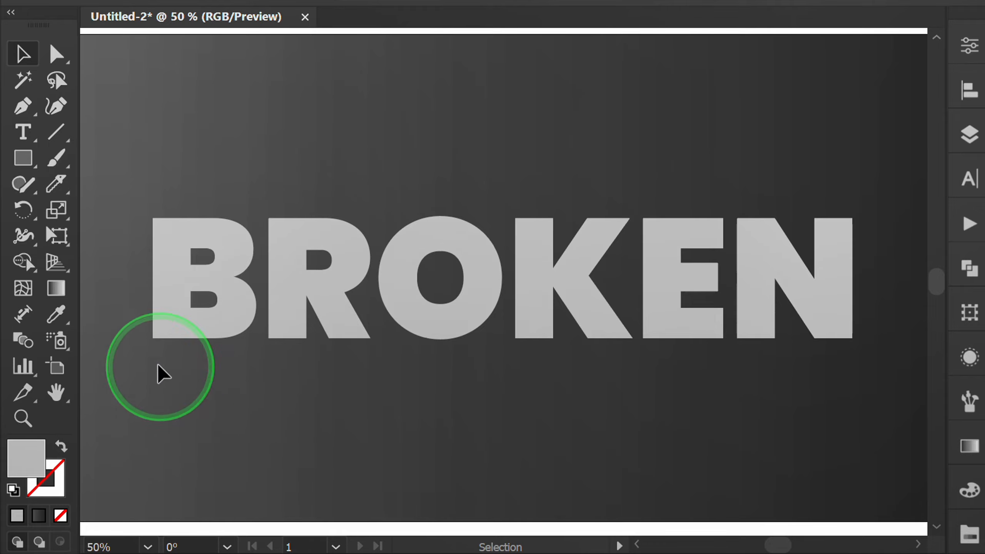
Move the fragments in the upper half of the B slightly outward to open gaps along the cuts
scroll(117, 295, "up", 1)
scroll(117, 295, "up", 2)
key("space")
left_click_drag(141, 282, 193, 326)
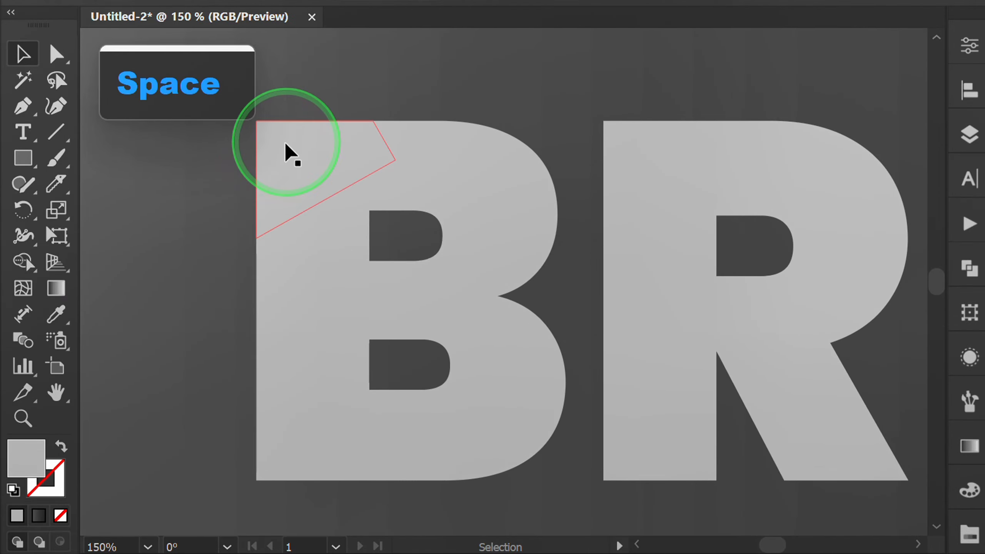
left_click_drag(286, 143, 267, 139)
left_click_drag(384, 127, 401, 117)
left_click_drag(496, 172, 509, 164)
left_click_drag(295, 260, 281, 265)
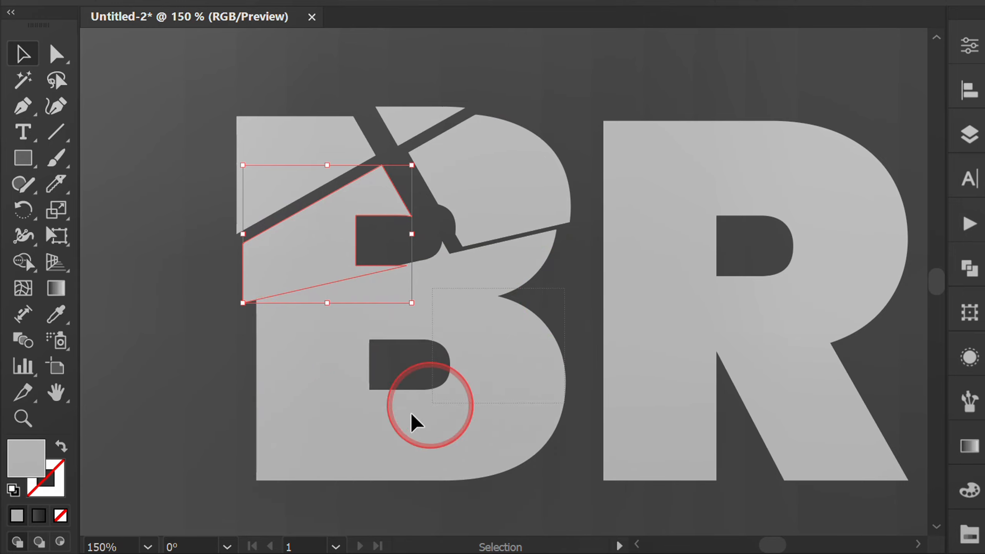
Shift the B's lower fragments down and apart, and rotate its bottom curved piece slightly
left_click(414, 423)
left_click_drag(287, 406, 274, 431)
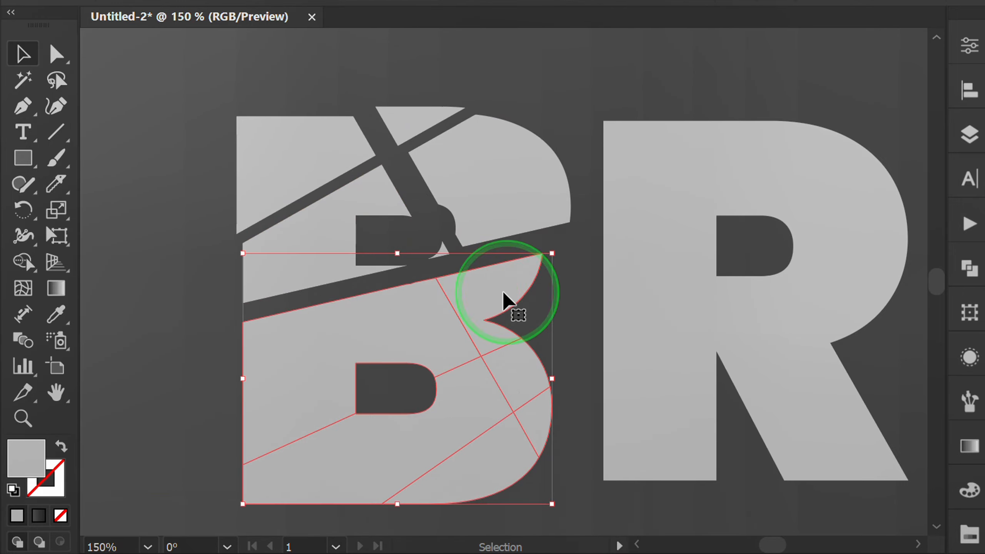
left_click(573, 233)
left_click(497, 288)
left_click_drag(496, 288, 506, 283)
left_click_drag(523, 372, 532, 372)
left_click_drag(525, 437, 535, 445)
left_click_drag(556, 416, 562, 423)
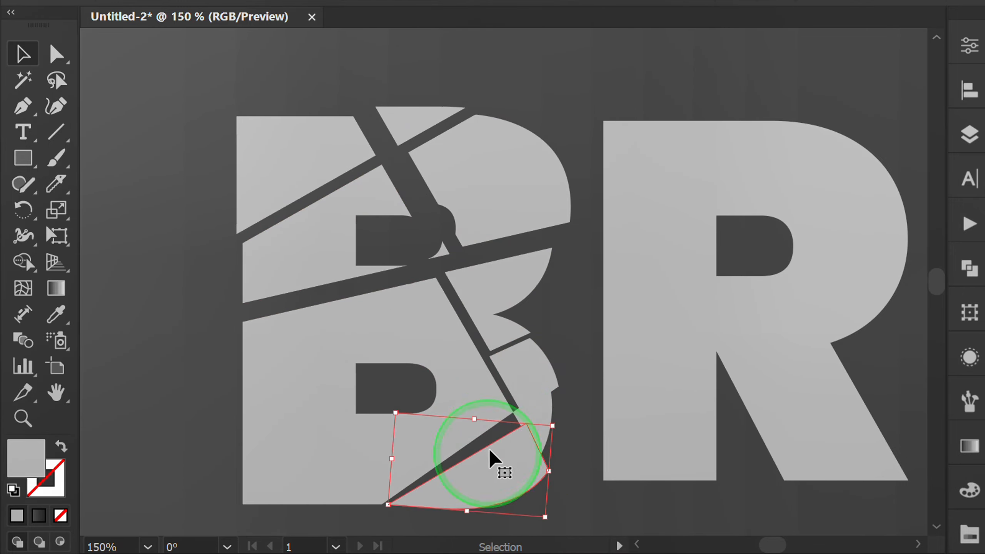
left_click(528, 429)
left_click_drag(285, 361, 280, 365)
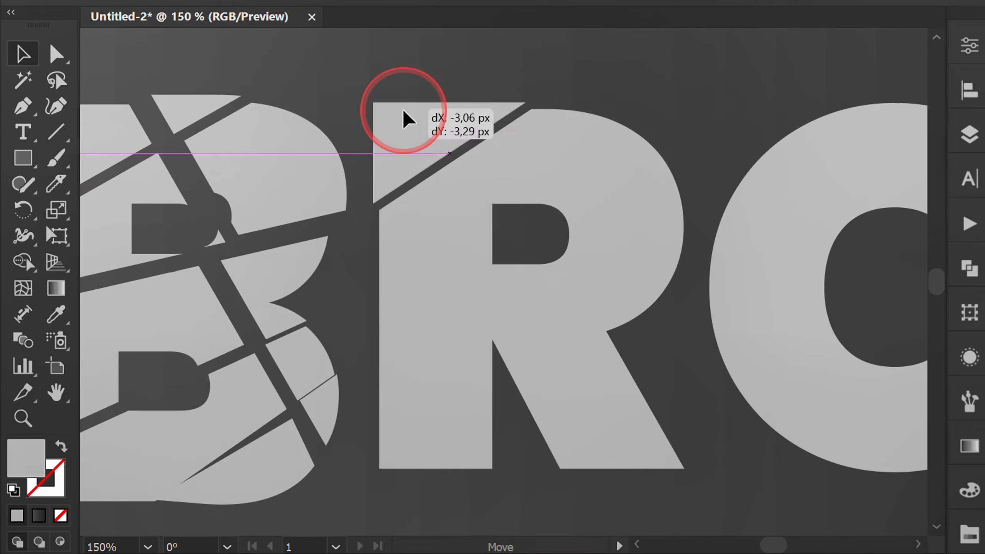
Spread the fragments of the R, O and K slightly apart along their cuts
left_click_drag(403, 117, 556, 126)
left_click(469, 283)
left_click(453, 323)
Spread the E's fragments apart along the cuts and tilt the end piece of its bottom arm
left_click_drag(338, 112, 334, 107)
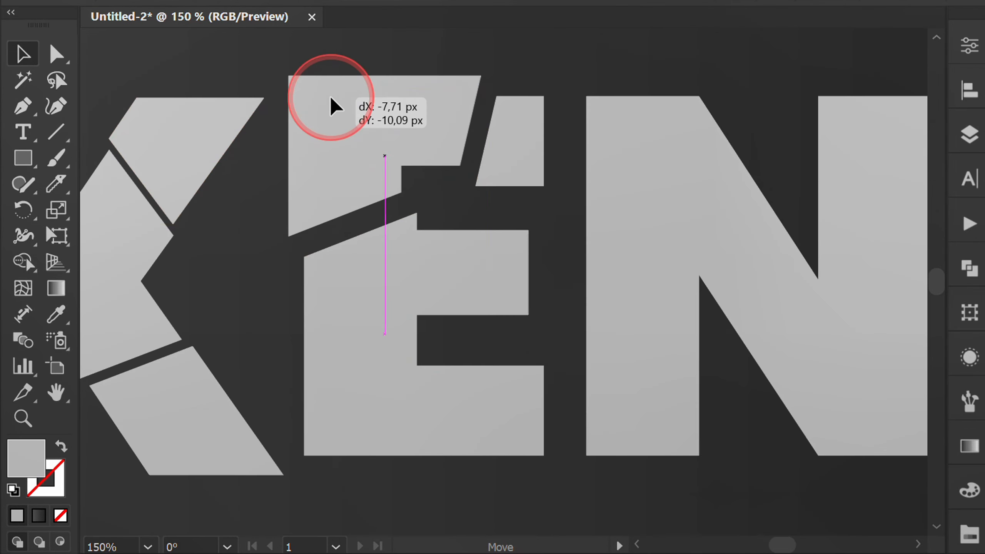
left_click_drag(507, 130, 507, 118)
left_click_drag(376, 268, 368, 258)
left_click_drag(499, 267, 502, 257)
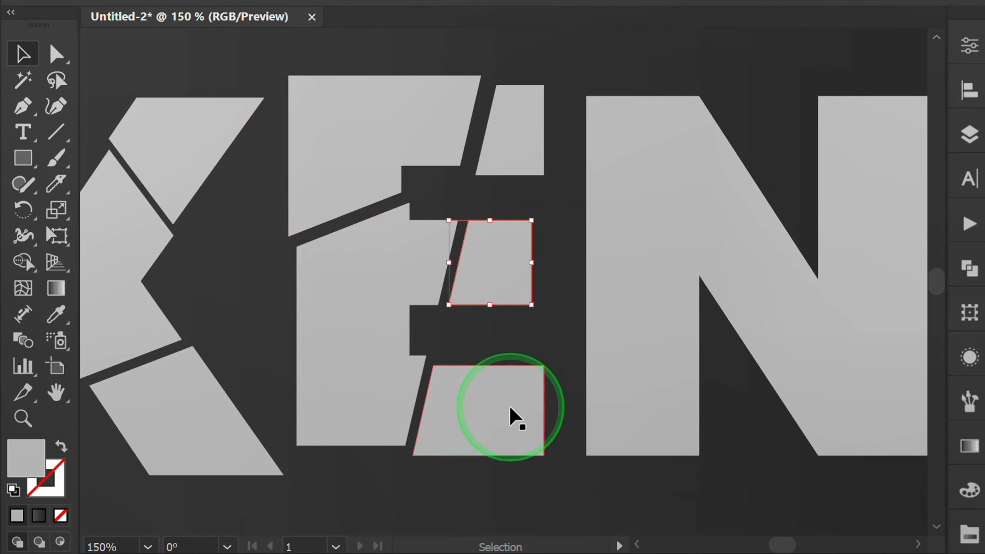
left_click_drag(516, 417, 505, 409)
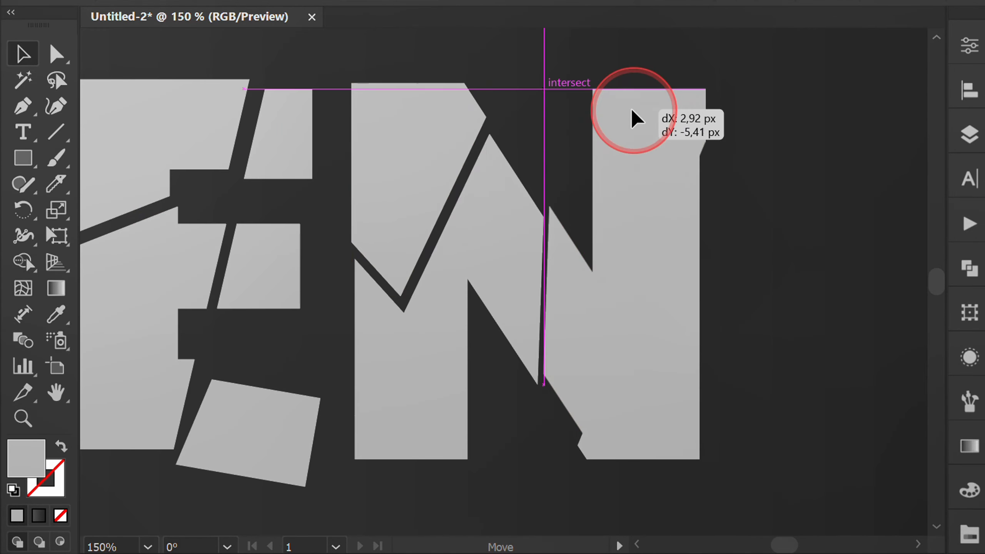
Spread the N's fragments apart so that gaps open along all of its cuts
left_click_drag(630, 119, 631, 120)
left_click(652, 391)
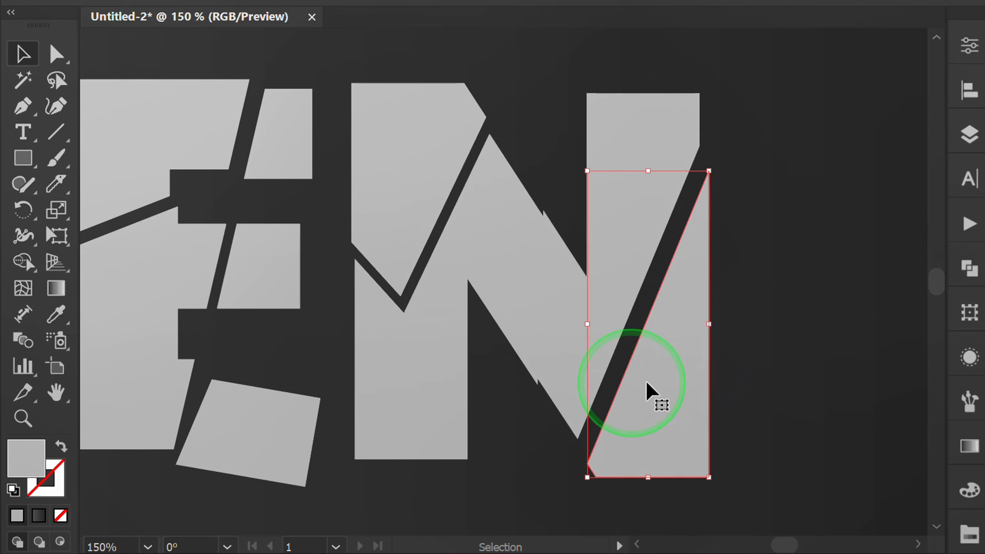
left_click_drag(424, 385, 431, 403)
left_click_drag(610, 315, 619, 311)
left_click(783, 283)
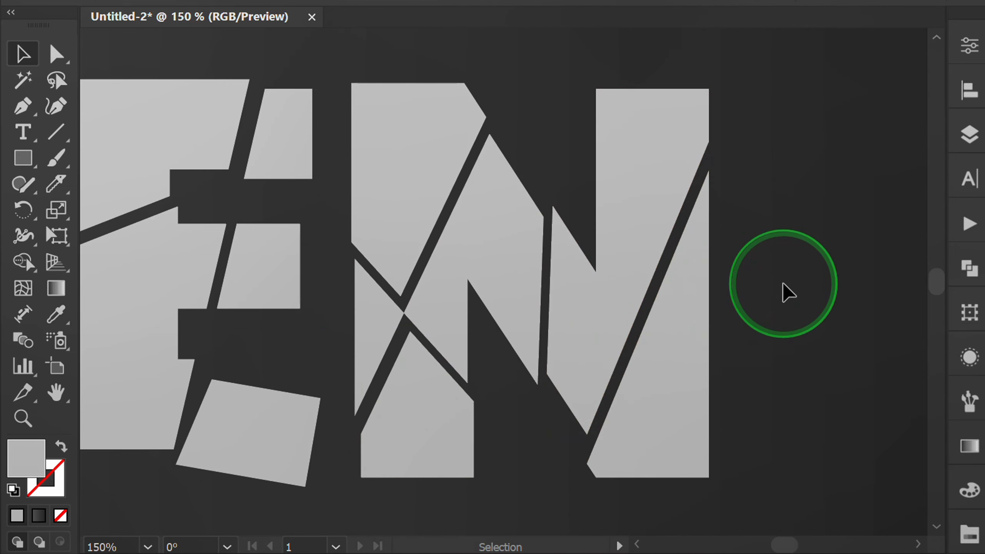
Select all fragments of the "BROKEN" lettering and group them
scroll(783, 283, "down", 3)
key("space")
left_click_drag(301, 420, 396, 405)
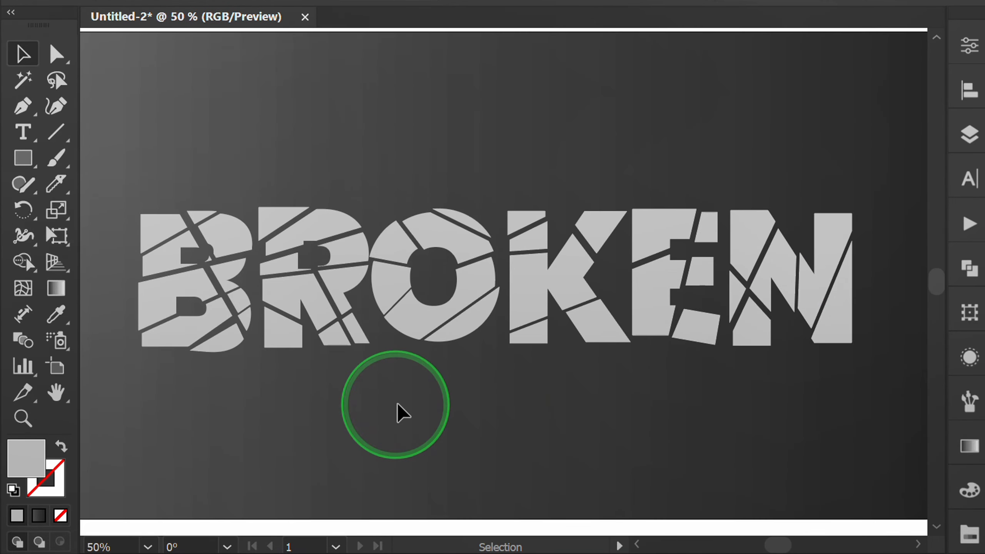
left_click_drag(878, 121, 877, 144)
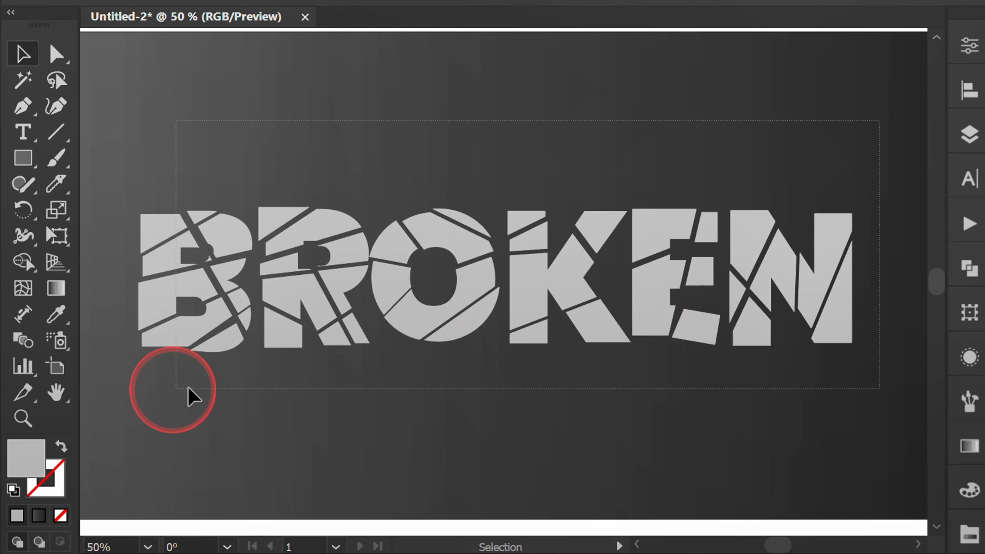
left_click_drag(189, 388, 138, 390)
right_click(235, 159)
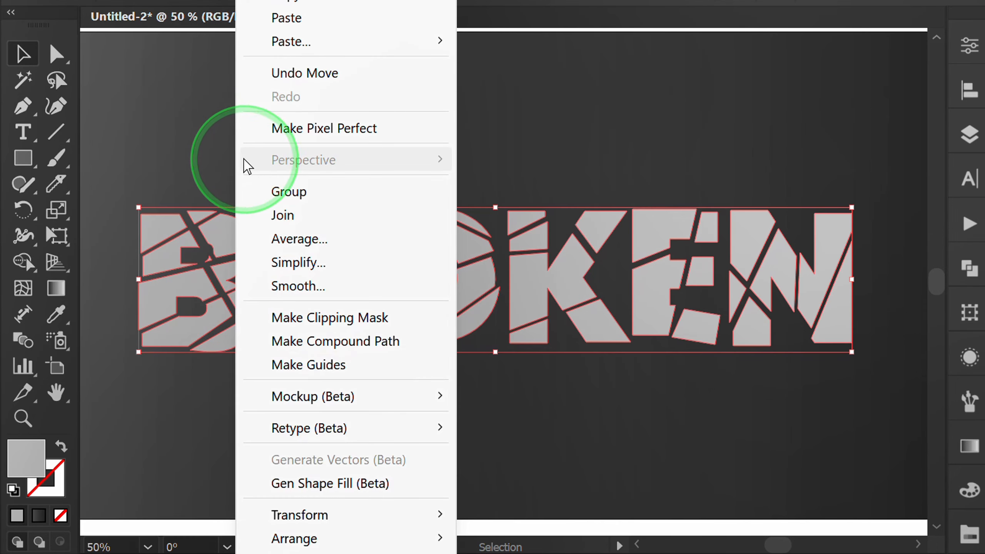
left_click(324, 192)
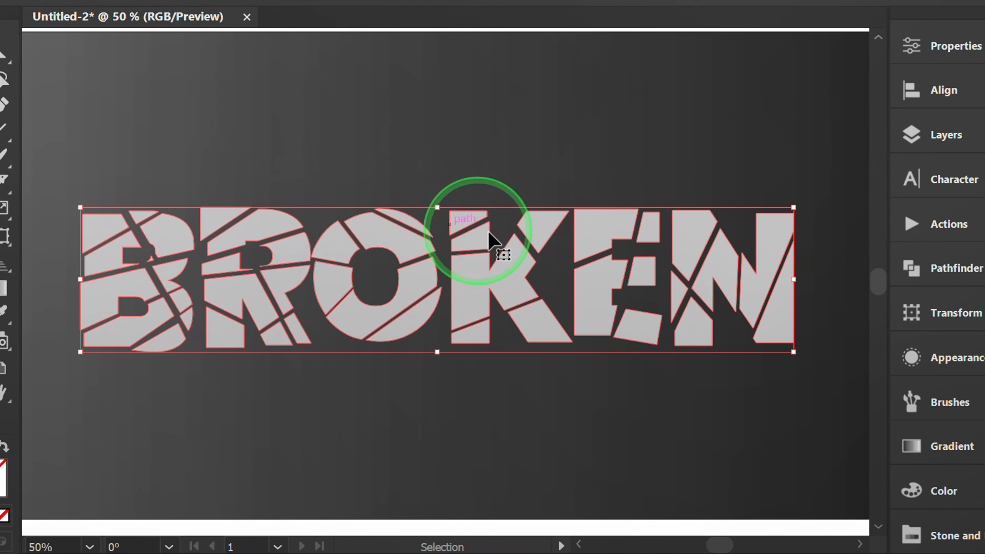
Make a compound shape from the grouped "BROKEN" fragments
left_click(942, 268)
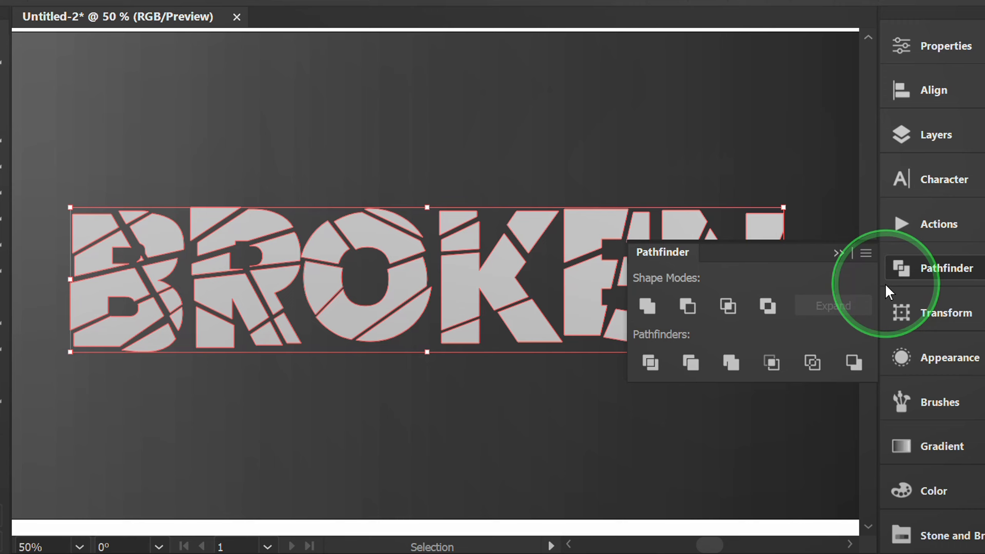
left_click(866, 256)
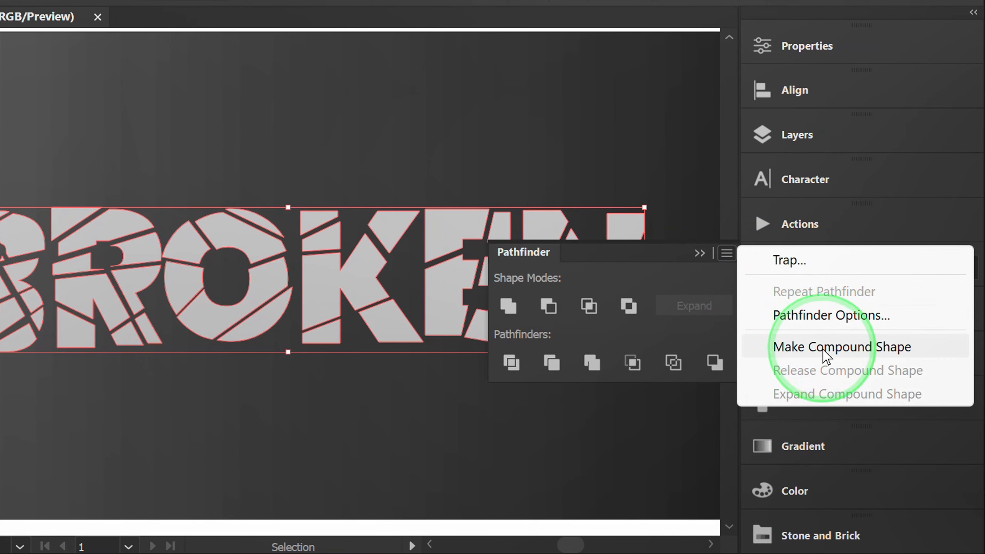
left_click(825, 355)
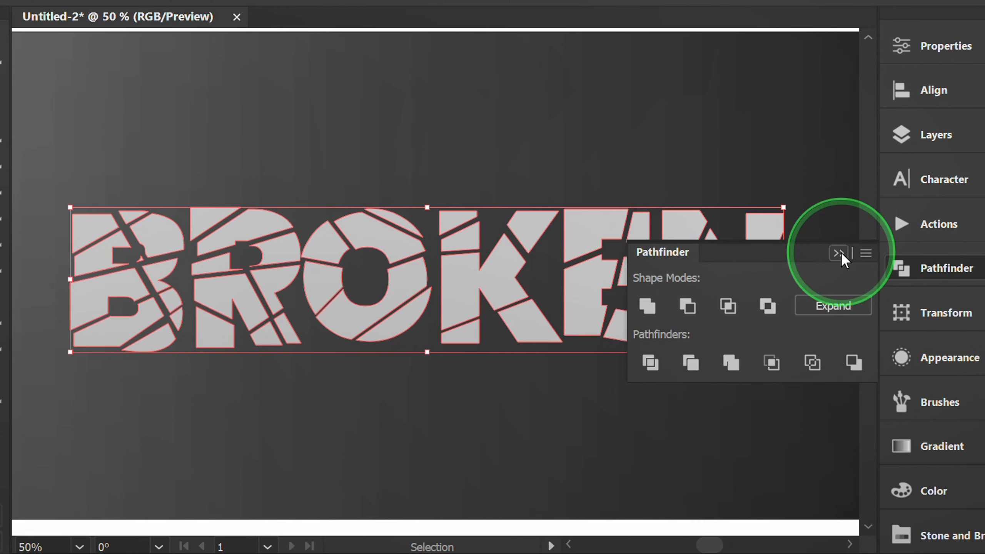
left_click(838, 253)
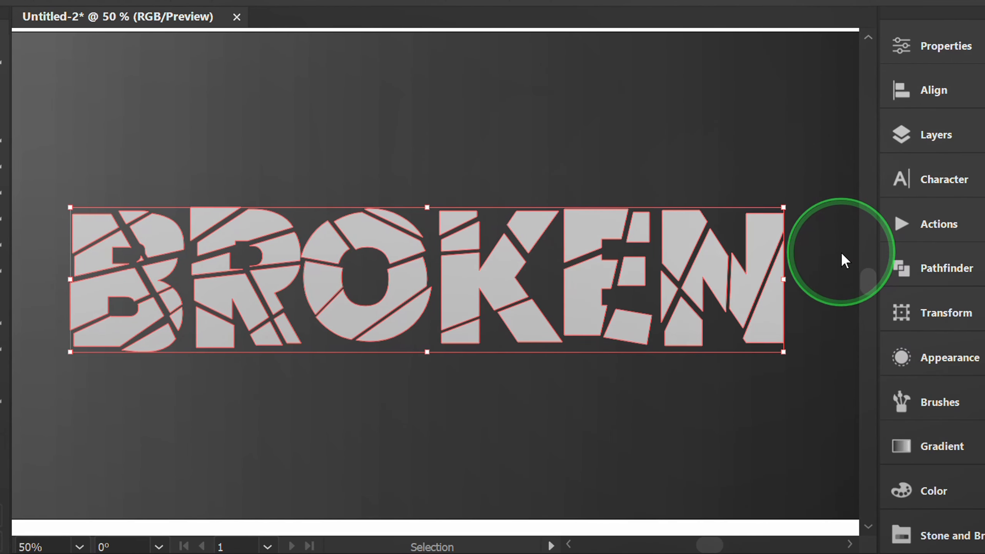
Fill the "BROKEN" compound shape with a linear gradient, keeping the gradient settings open beside the artwork
left_click(942, 439)
left_click_drag(754, 291, 707, 150)
scroll(246, 341, "down", 1)
key("space")
left_click_drag(351, 390, 310, 352)
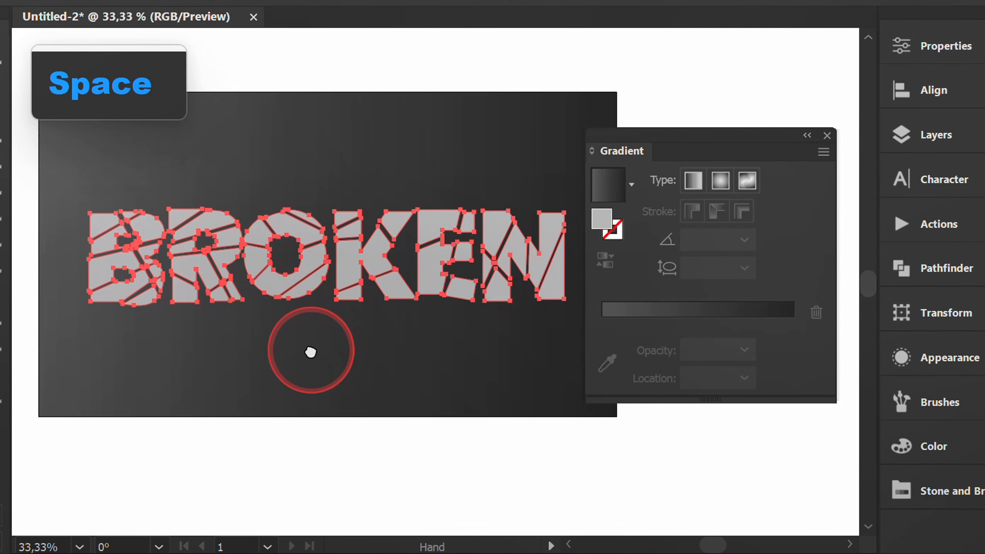
left_click_drag(670, 134, 684, 138)
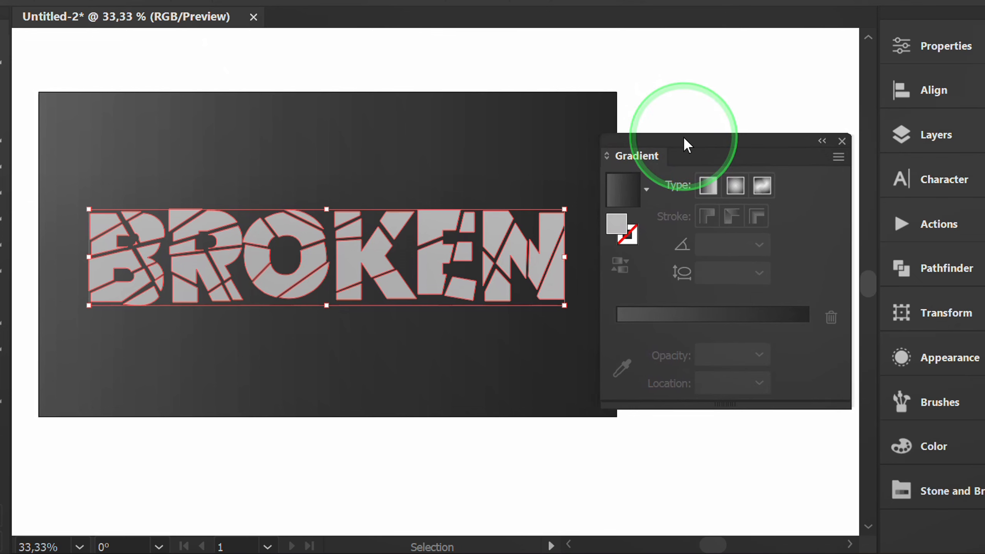
left_click(632, 193)
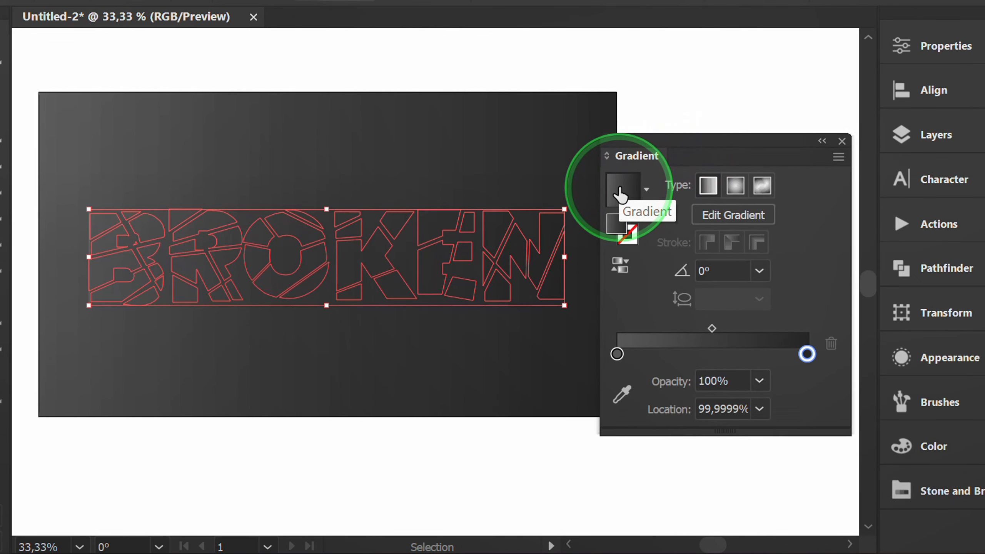
Load the Stone and Brick gradient library and apply its golden-tan gradient swatch to the "BROKEN" lettering
left_click(899, 45)
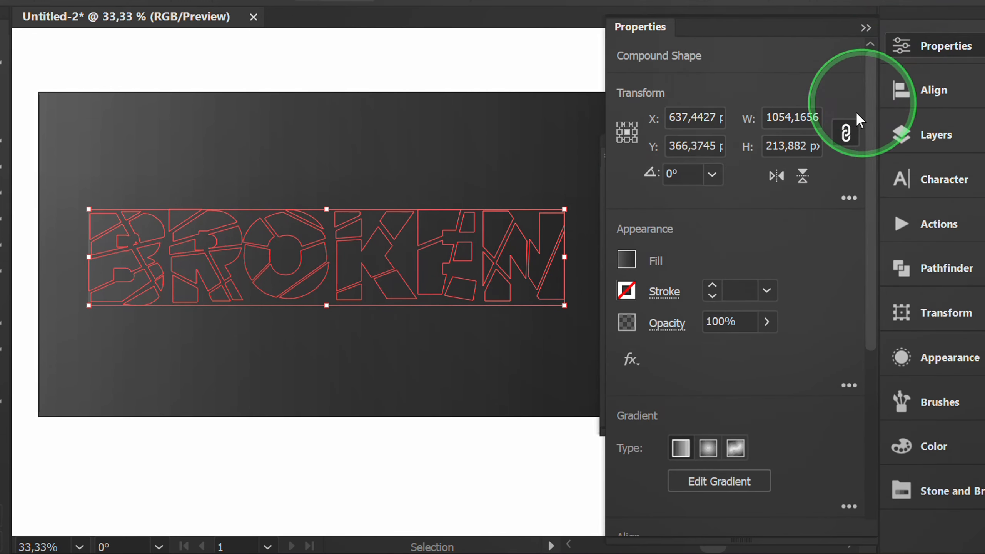
left_click(626, 260)
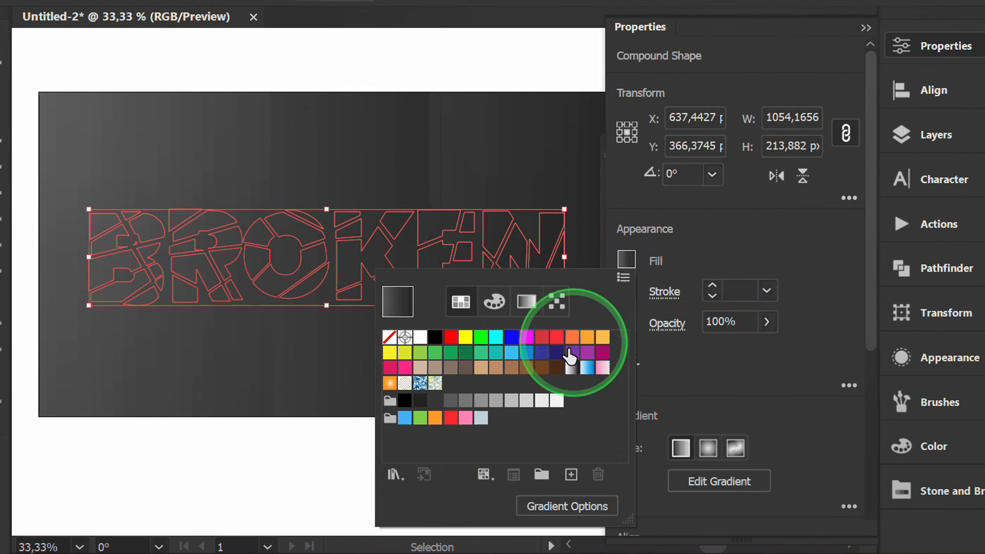
left_click(393, 473)
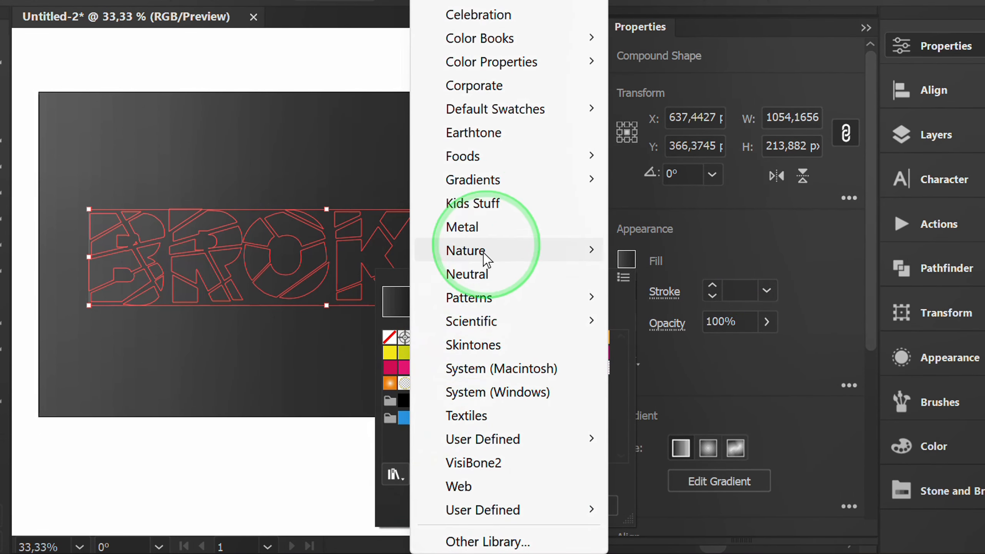
mouse_move(504, 180)
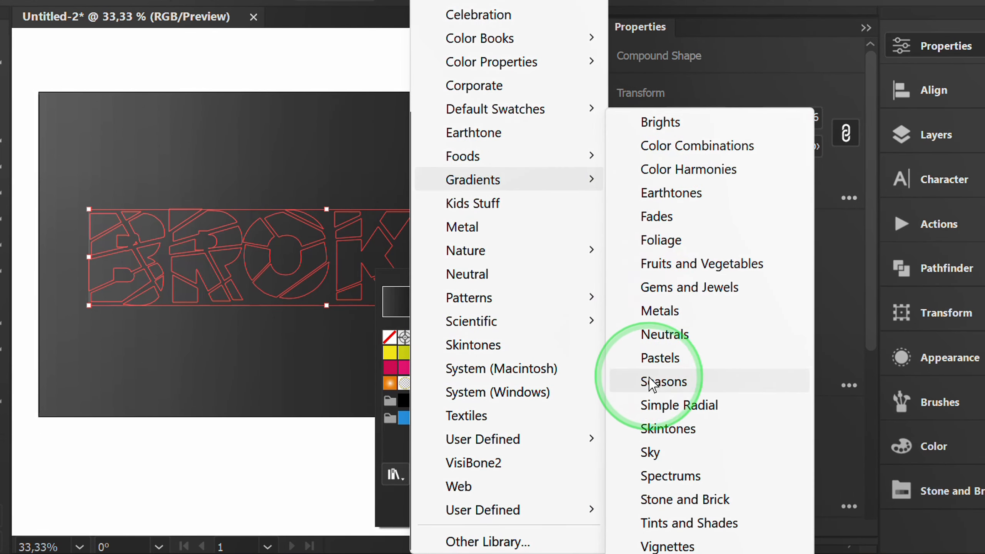
left_click(704, 505)
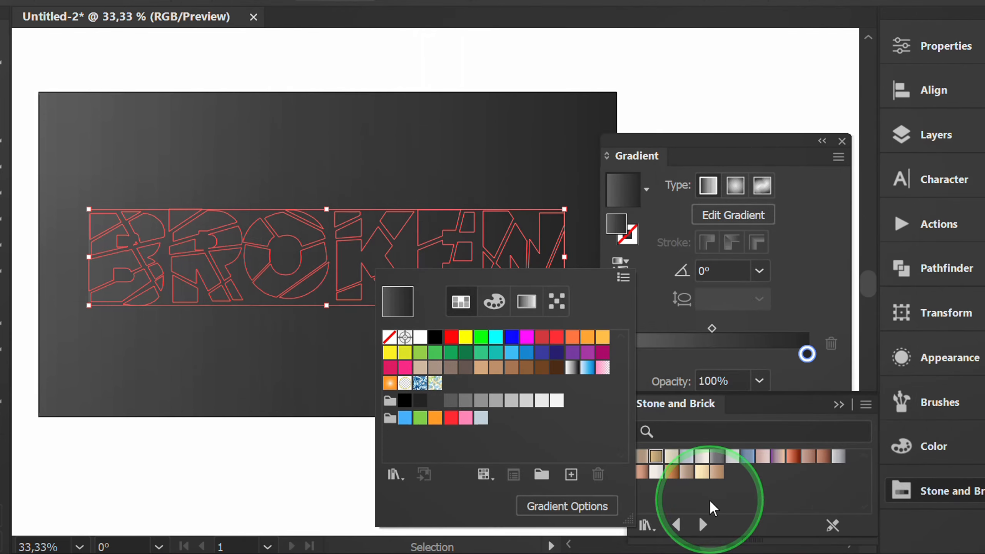
left_click_drag(782, 404, 492, 62)
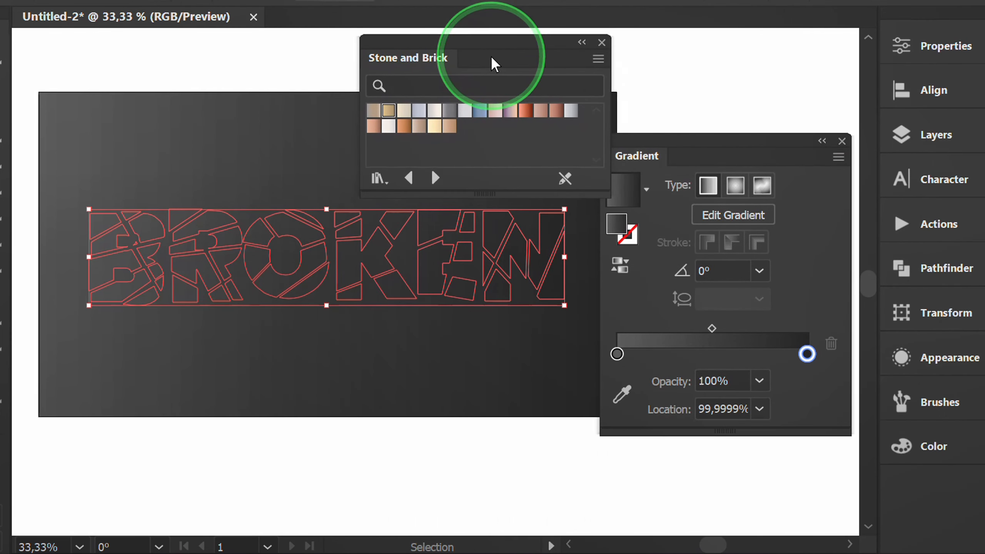
left_click(388, 112)
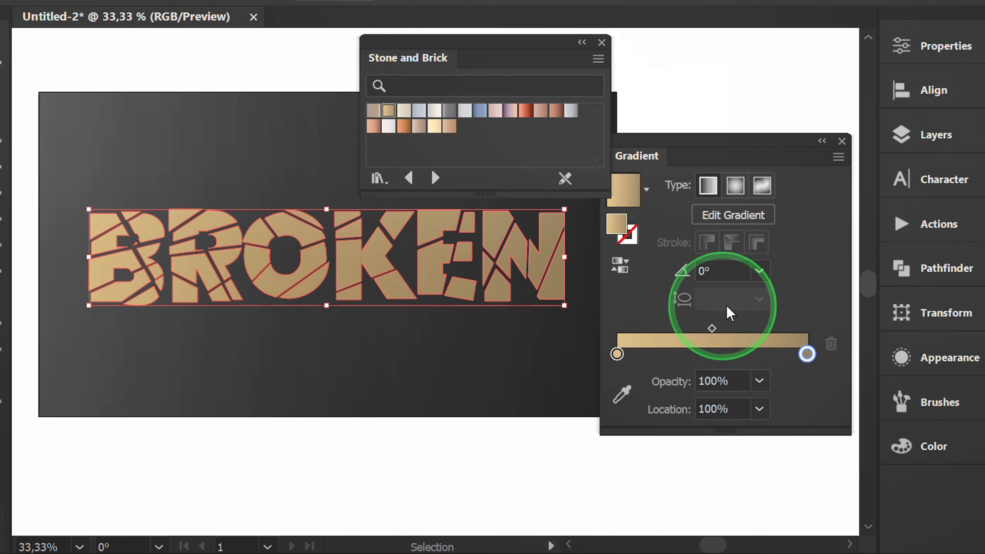
Set the lettering's gradient angle to -80° and put away the swatch library and gradient settings
left_click(760, 270)
left_click(785, 247)
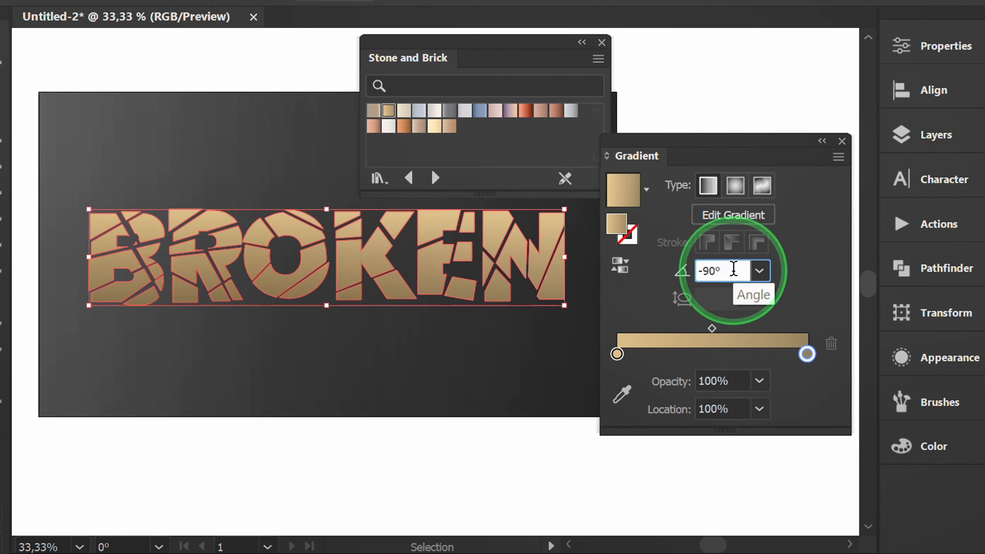
scroll(735, 269, "up", 8)
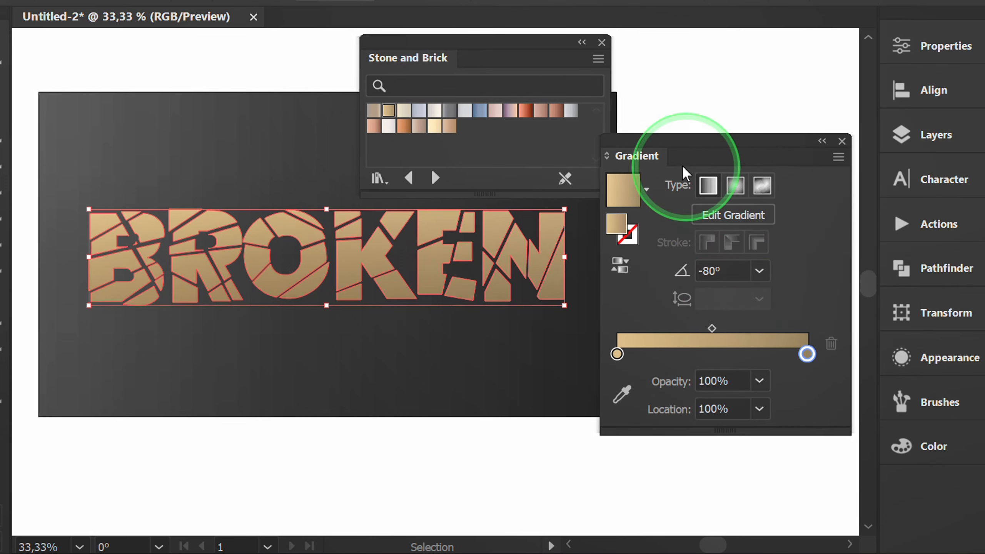
left_click(601, 42)
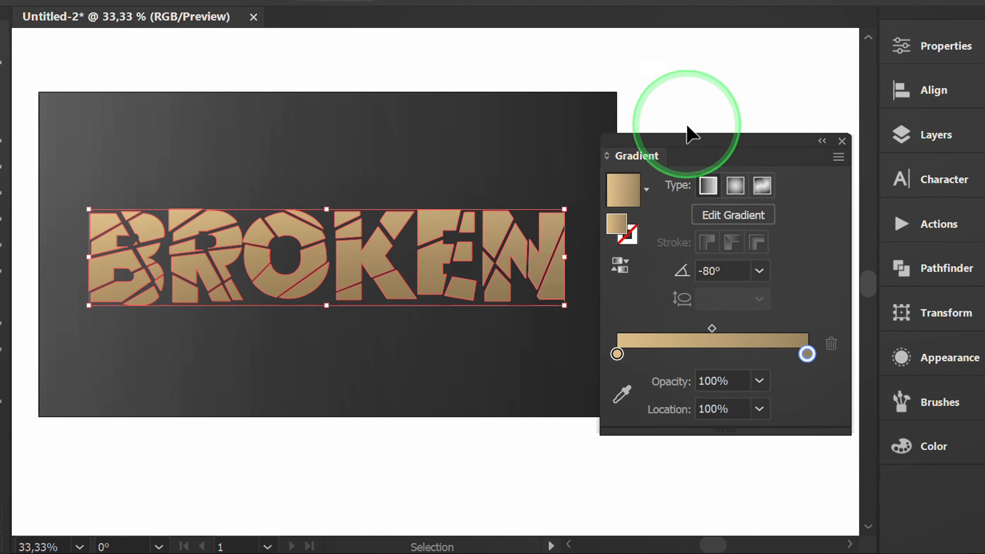
left_click_drag(692, 144, 903, 495)
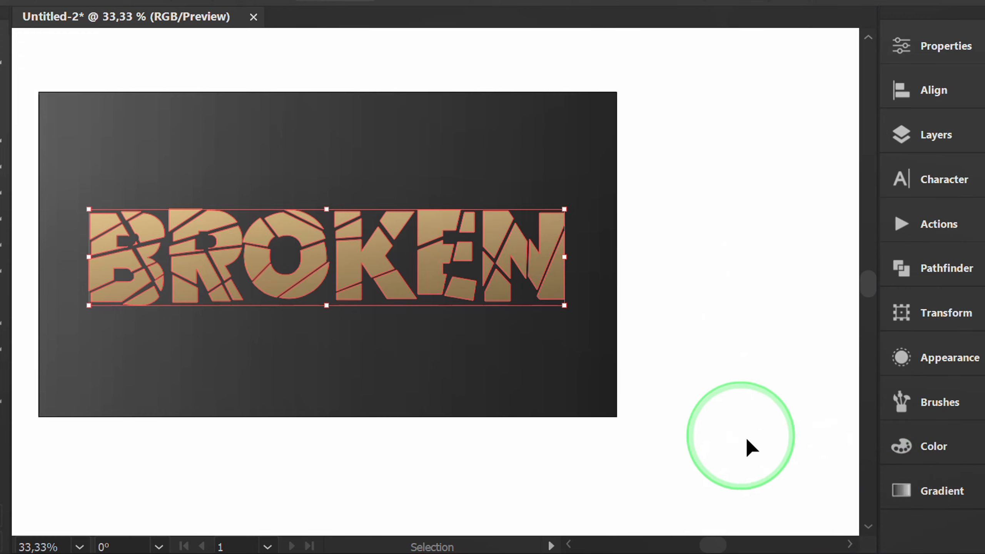
Add a Multiply drop shadow to the lettering with 75% opacity, 5 px X and Y offsets and 5 px blur, and deselect it
left_click(700, 403)
key("ctrl+plus")
left_click_drag(597, 142, 505, 248)
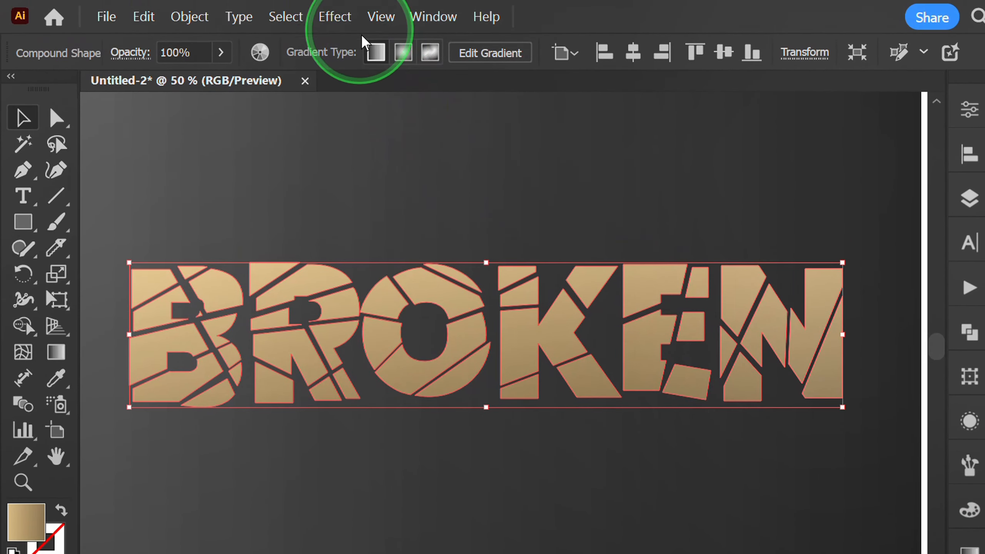
left_click(336, 16)
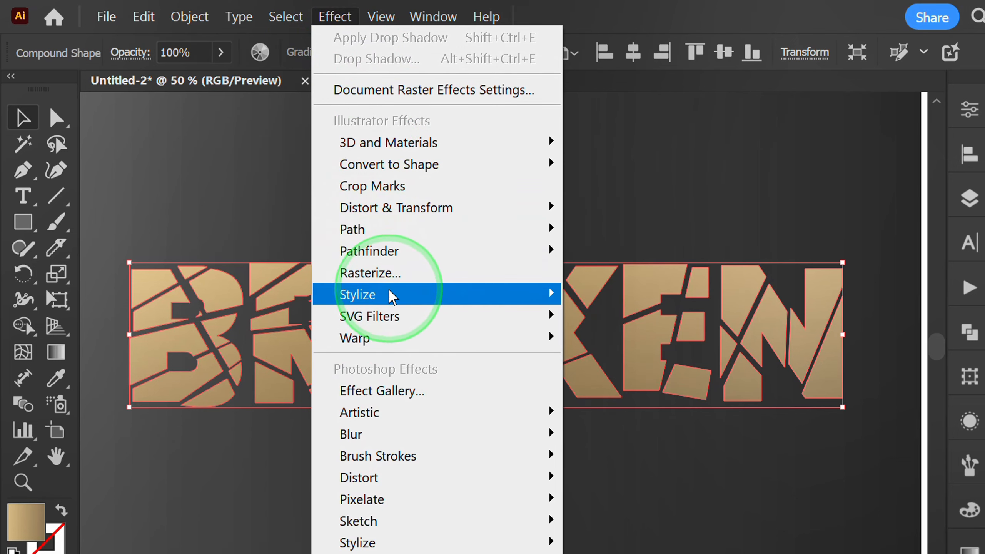
mouse_move(539, 298)
left_click(671, 298)
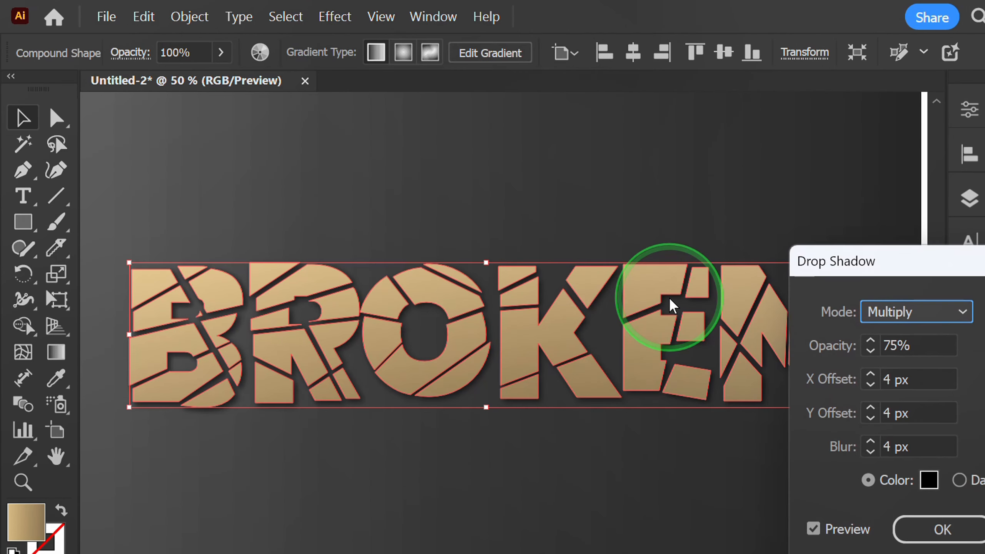
left_click_drag(876, 261, 732, 153)
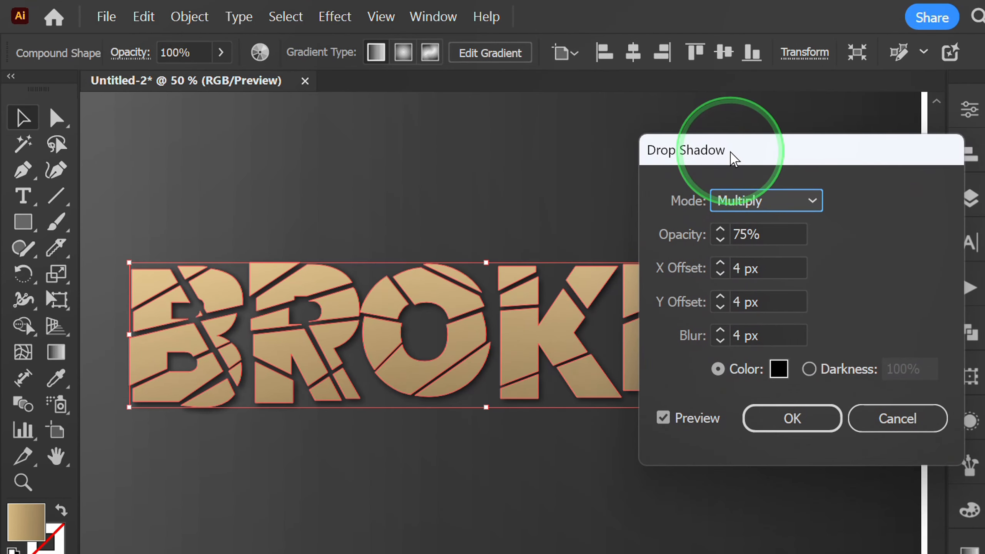
left_click(772, 267)
key("Up")
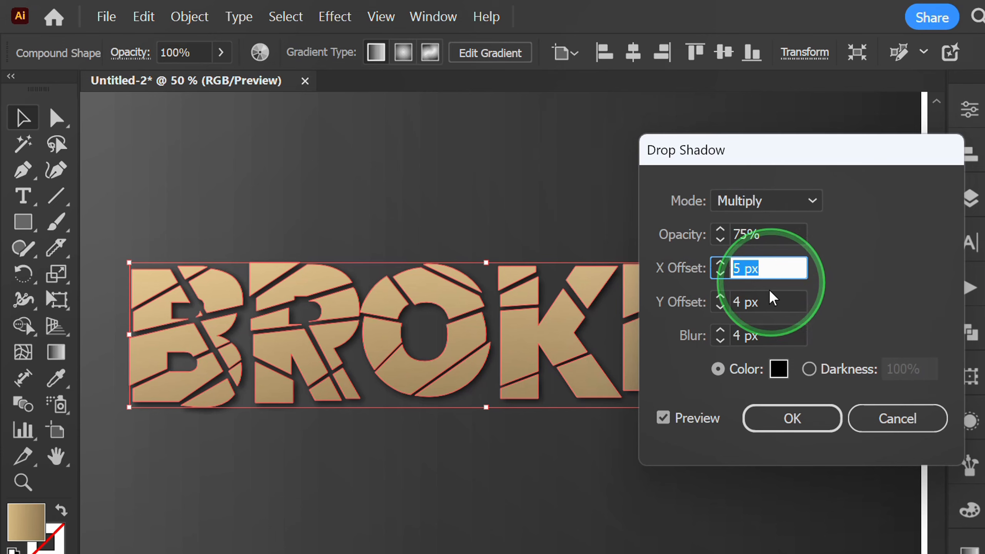
left_click(767, 302)
key("Up")
left_click(769, 332)
key("Up")
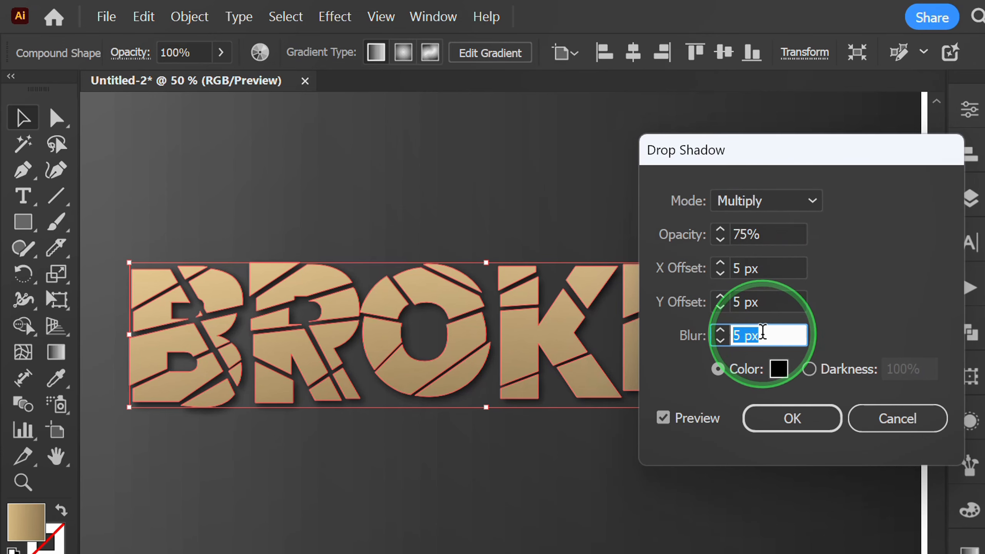
left_click(789, 417)
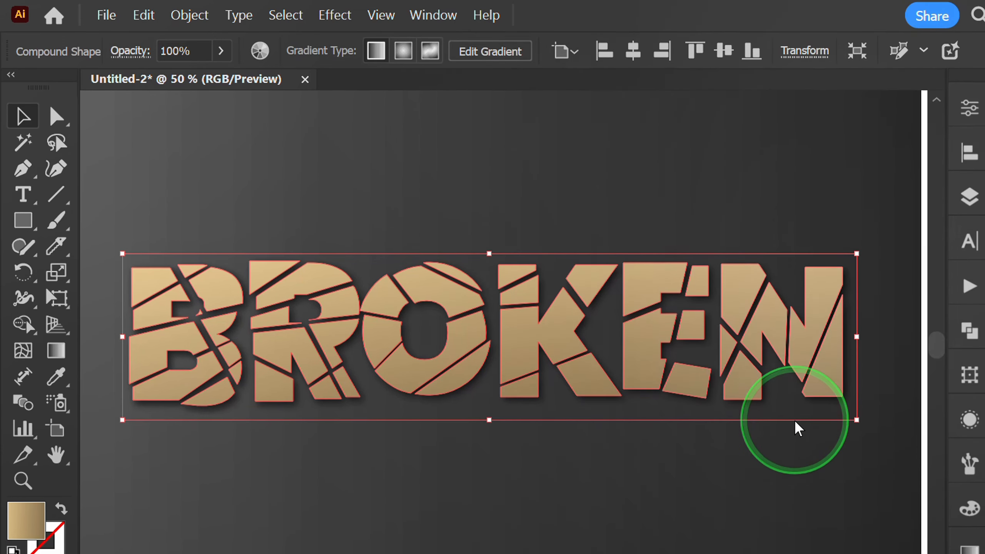
left_click(729, 419)
left_click(977, 539)
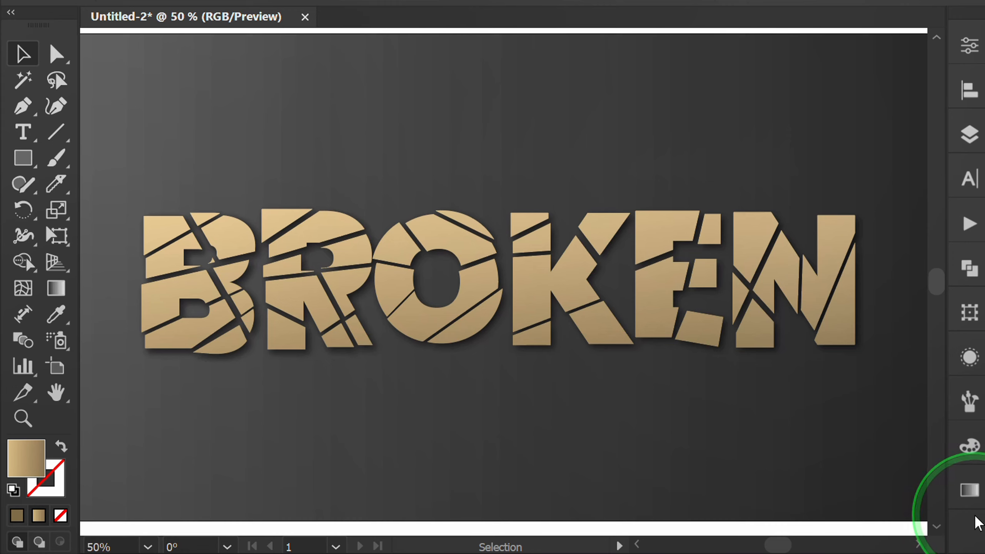